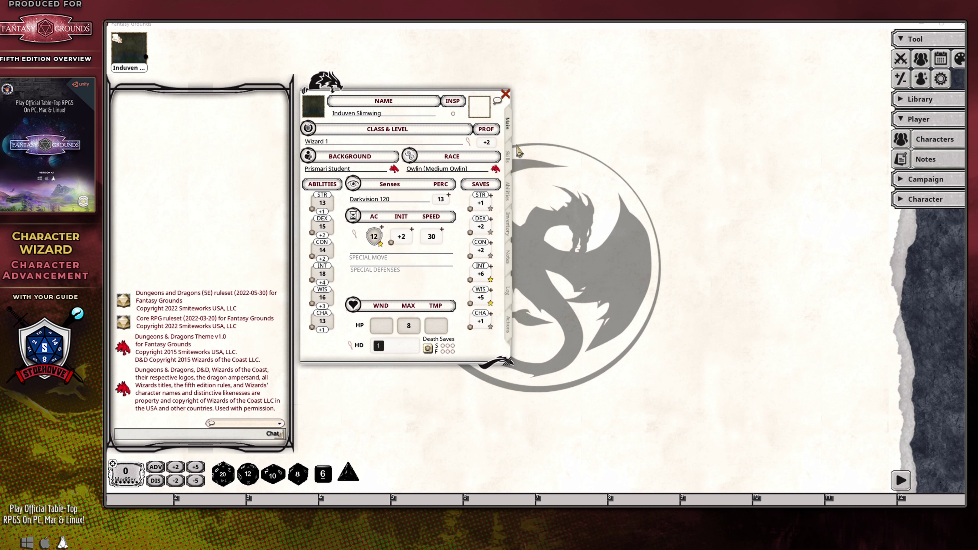
Start a level-up from the character's class and level details, raise Wizard to level 2, and choose the War Magic specialization
click(467, 142)
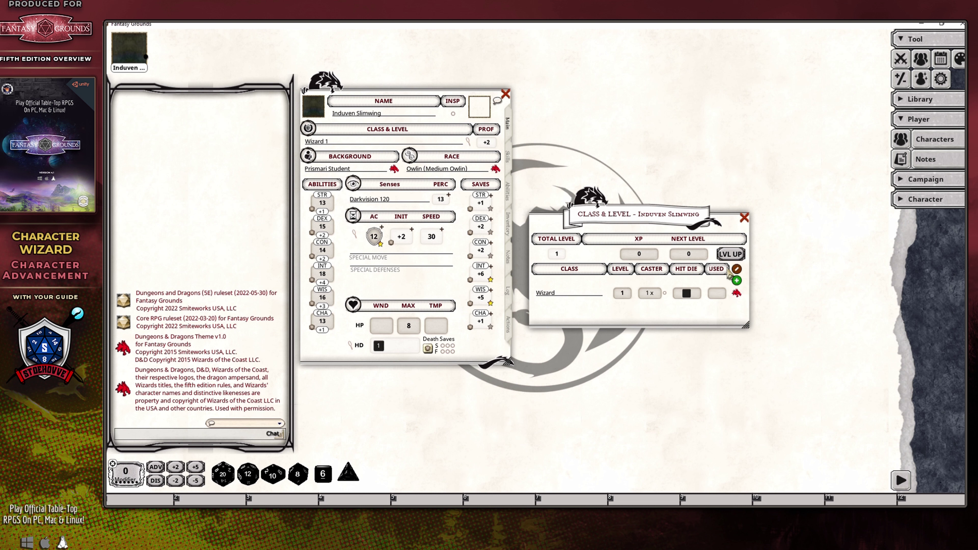
click(729, 254)
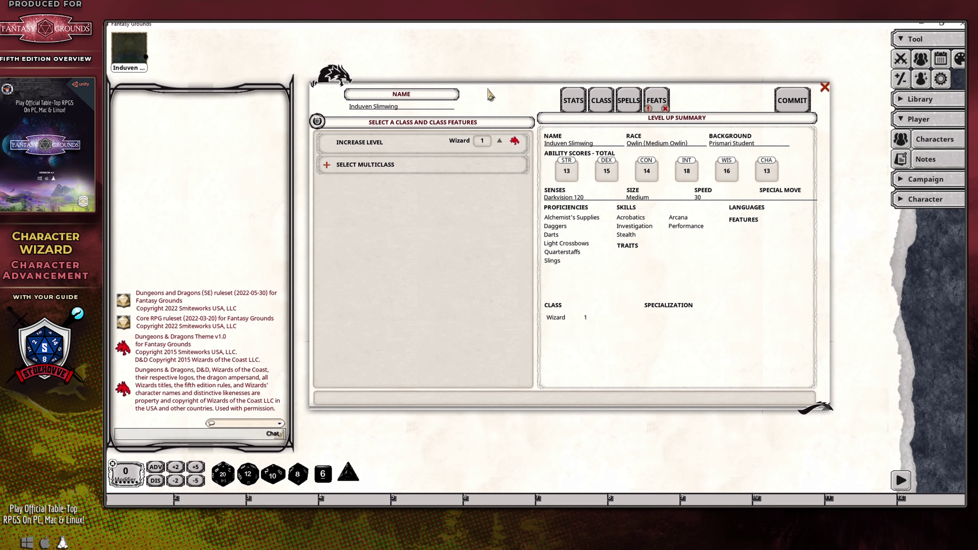
mouse_move(489, 95)
mouse_down()
mouse_move(574, 365)
mouse_move(531, 412)
mouse_move(507, 129)
mouse_move(485, 104)
mouse_up()
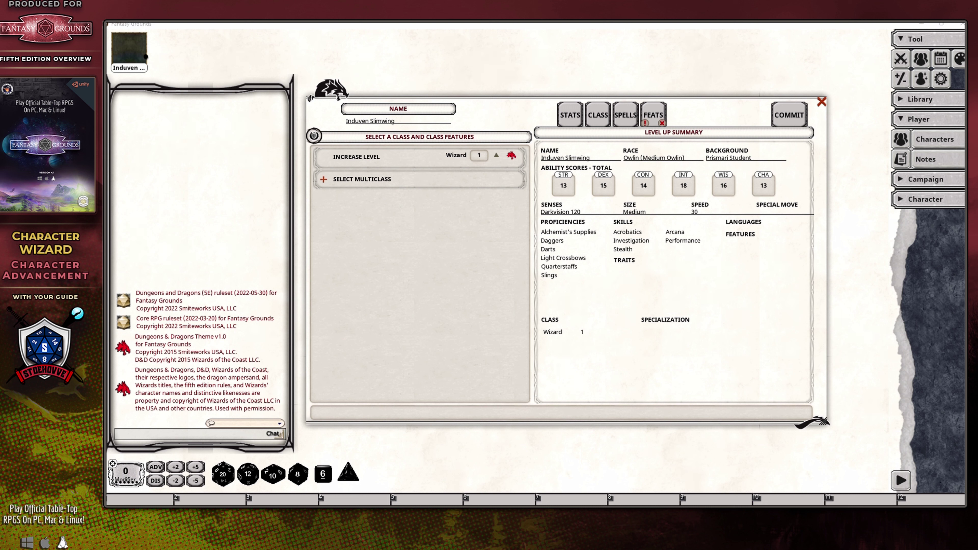
click(429, 255)
click(497, 156)
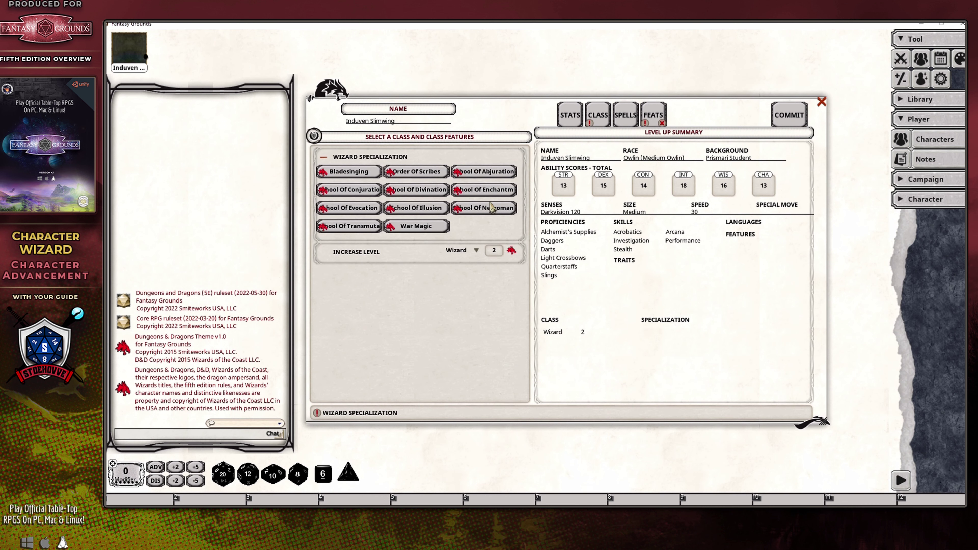
click(437, 228)
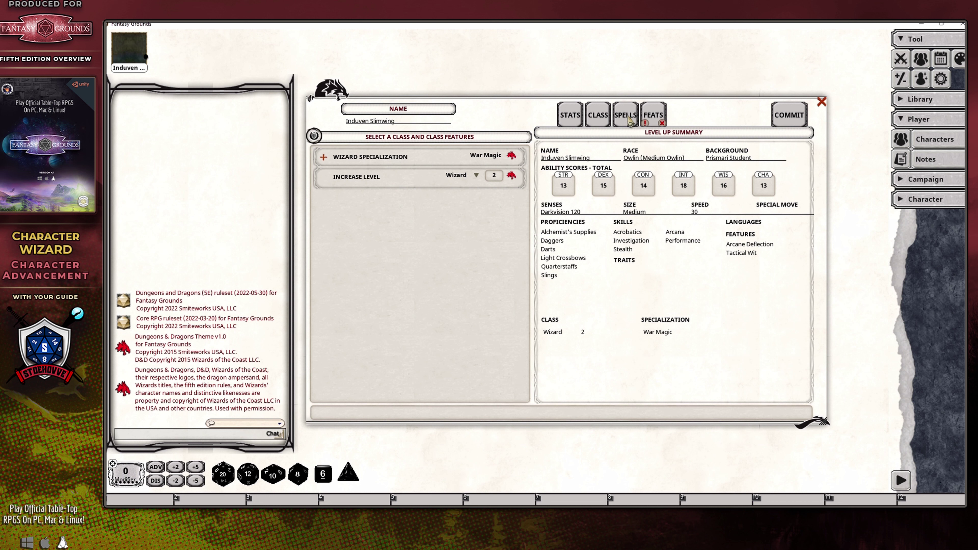
Check the character's feat choices and review the list of already selected cantrips and spells
click(657, 117)
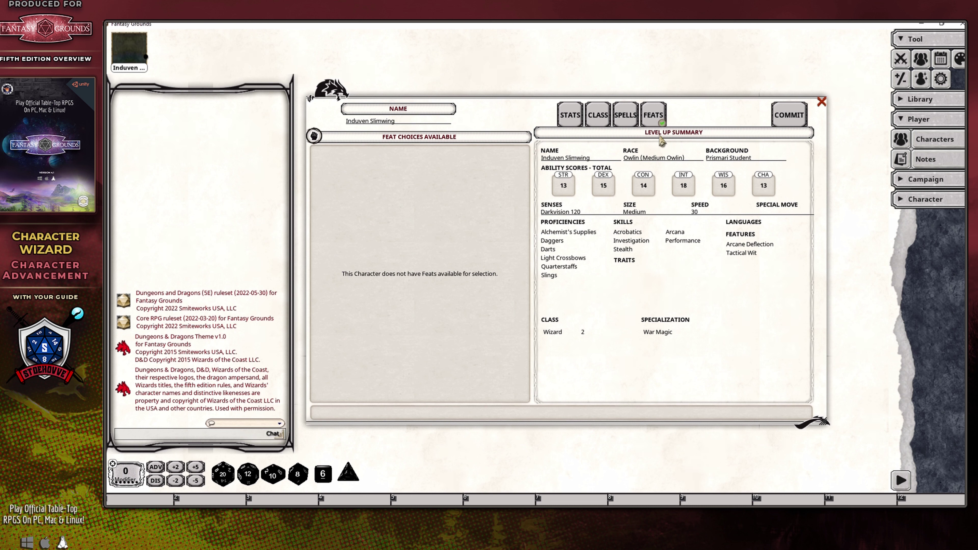
click(622, 116)
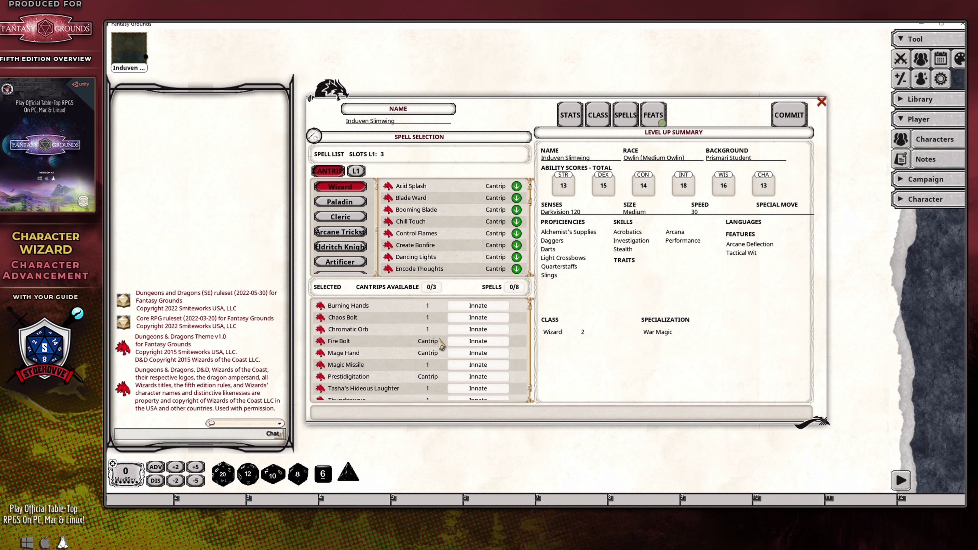
scroll(441, 351, down, 1)
scroll(441, 351, up, 1)
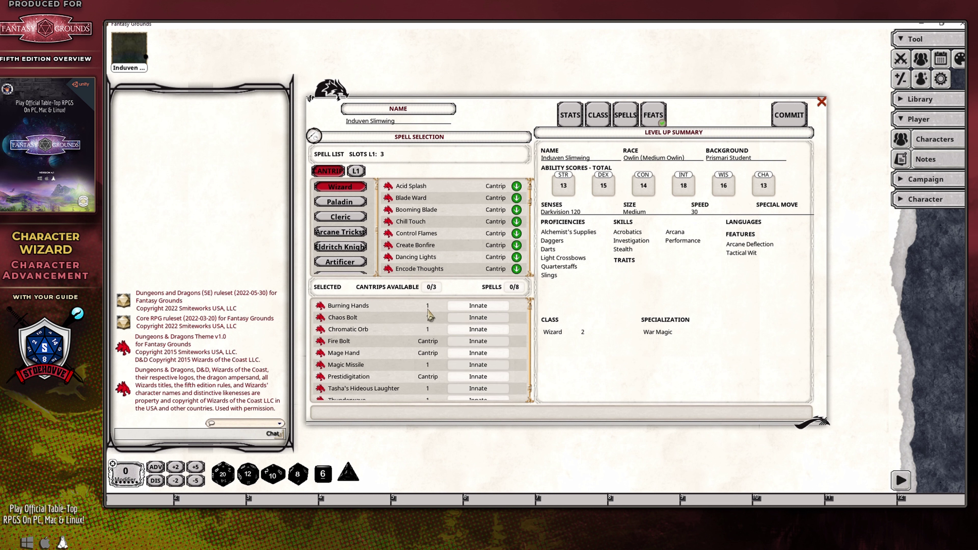
scroll(437, 352, down, 1)
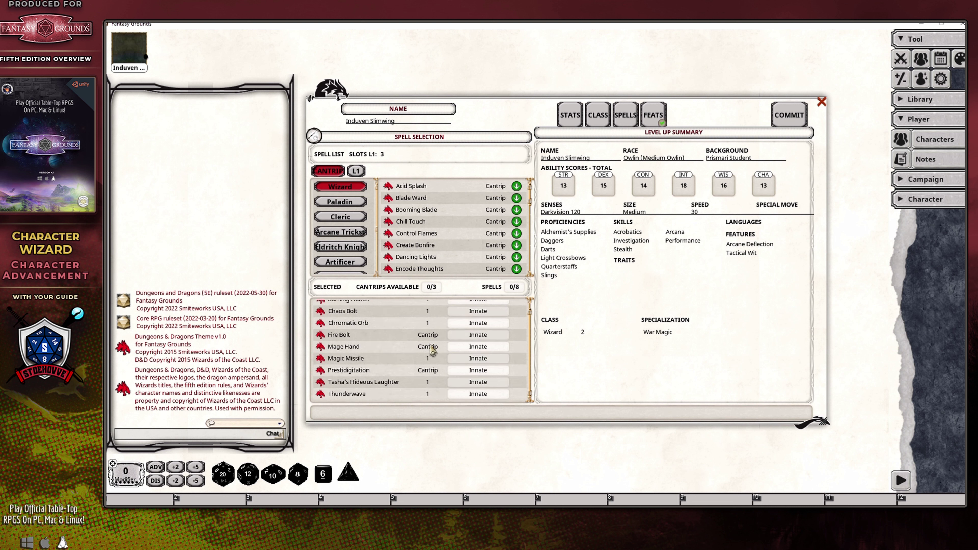
scroll(443, 346, up, 1)
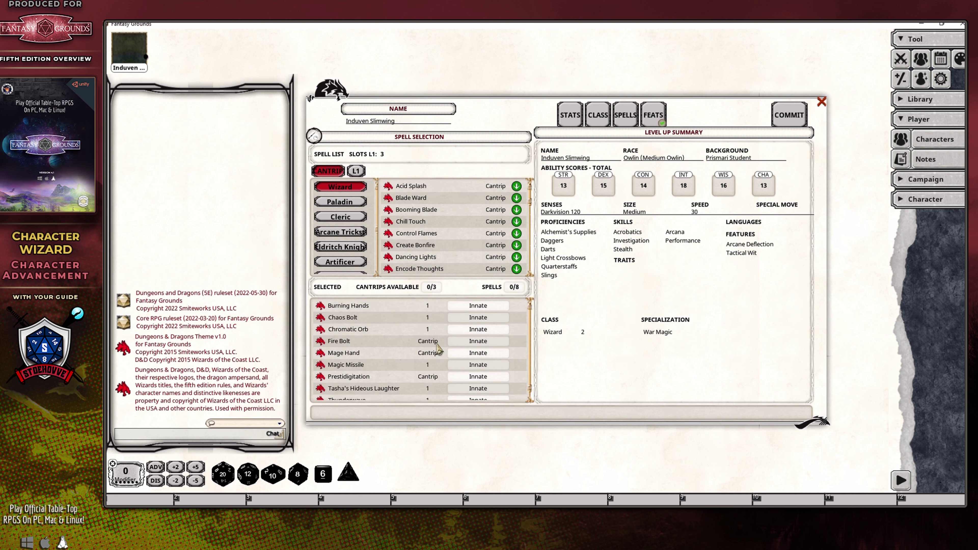
scroll(442, 349, down, 1)
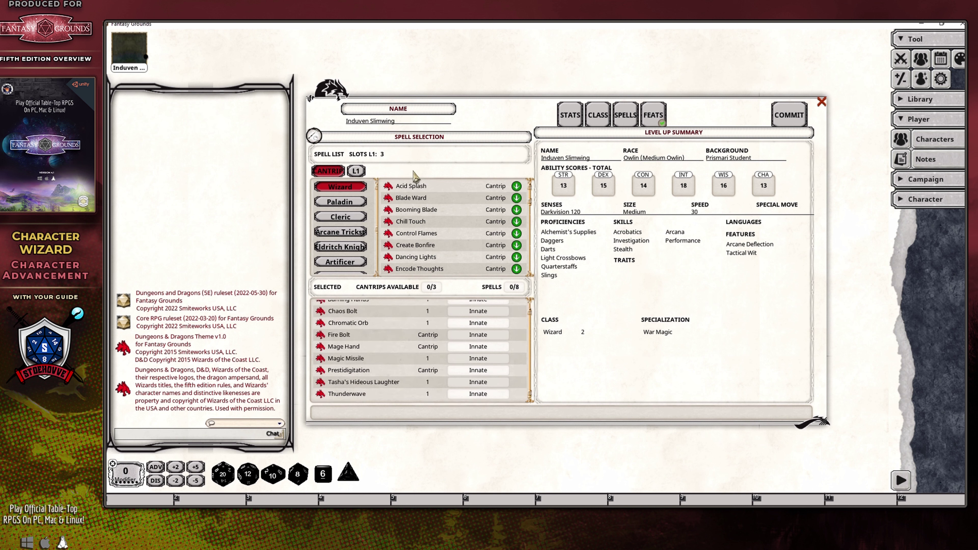
scroll(422, 370, up, 1)
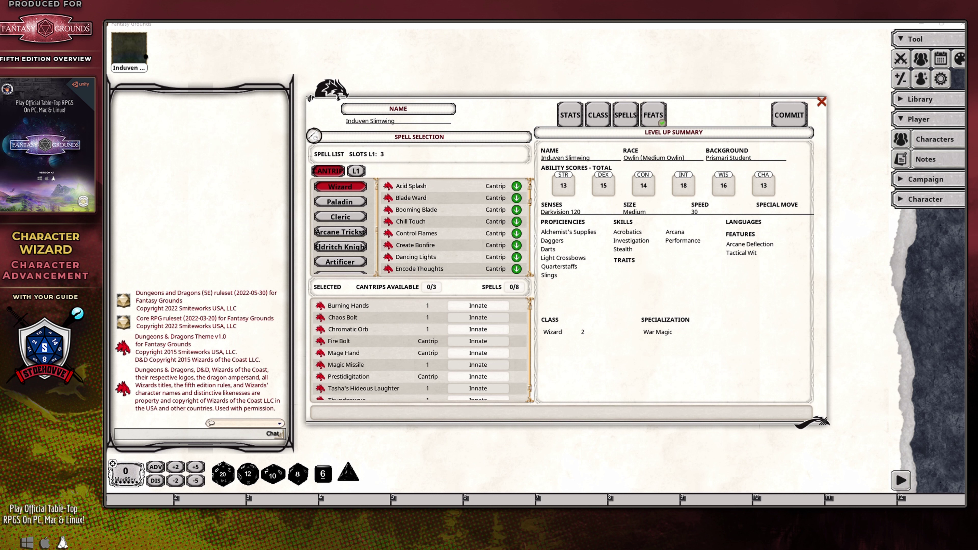
Add the level 1 Wizard spells Detect Magic and Feather Fall to the selected spells and commit the level-up
click(357, 173)
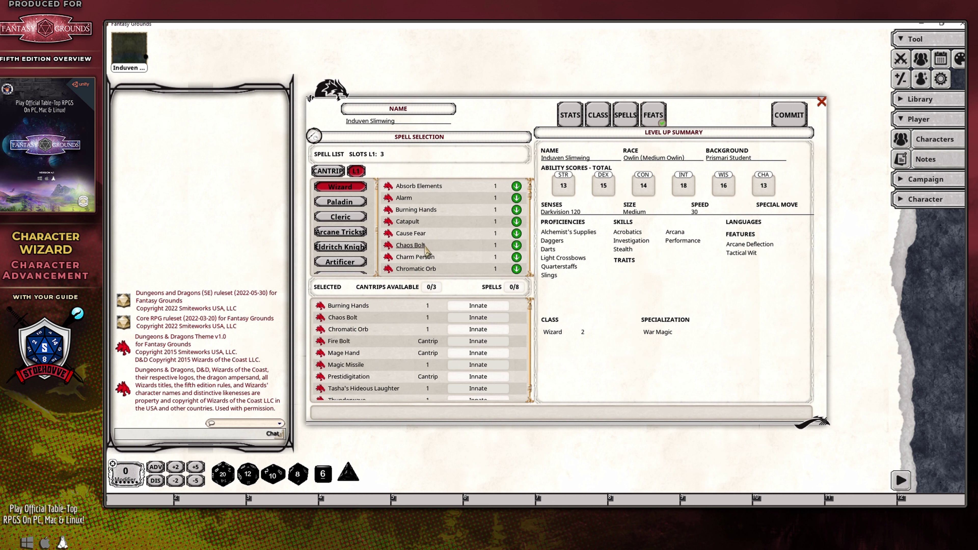
scroll(424, 308, down, 1)
scroll(414, 370, up, 1)
scroll(478, 214, down, 5)
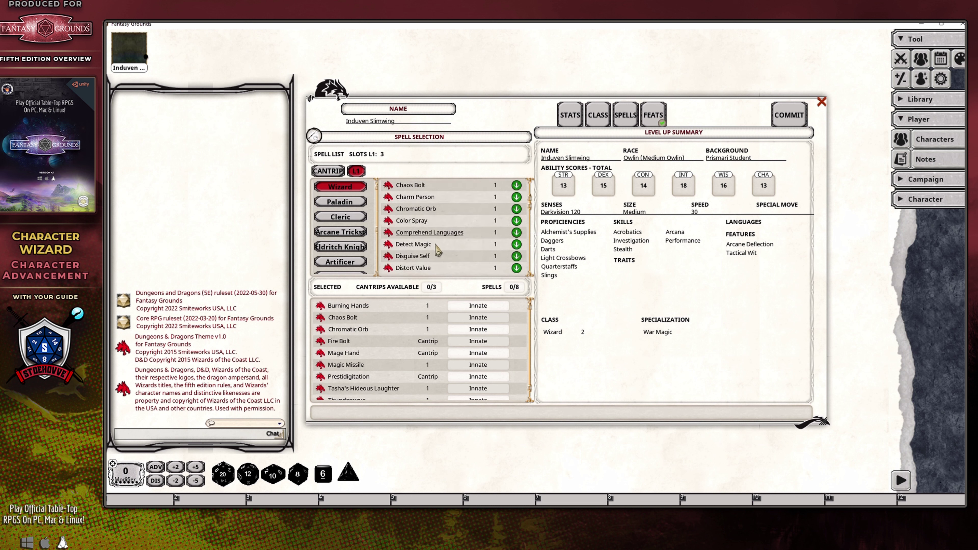
click(517, 244)
scroll(483, 234, down, 8)
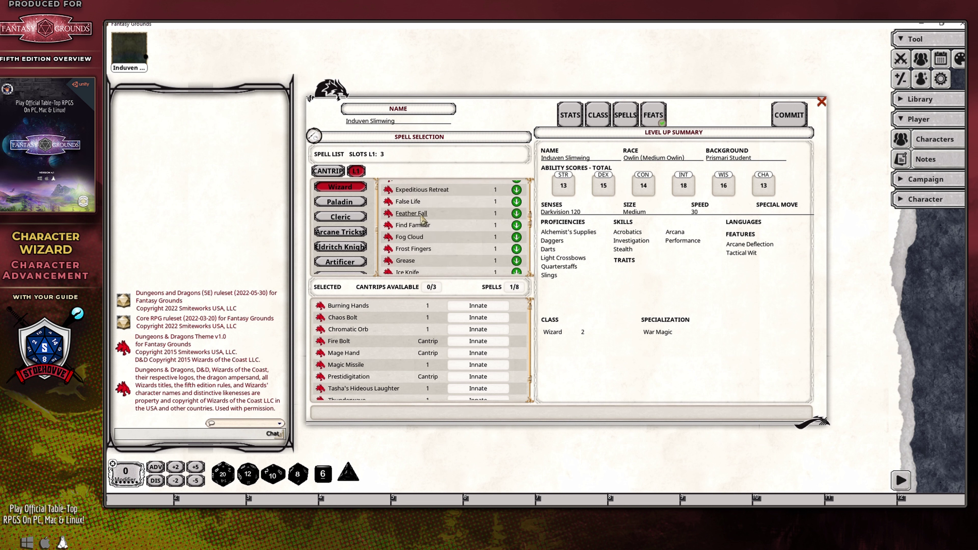
click(516, 214)
scroll(486, 339, down, 2)
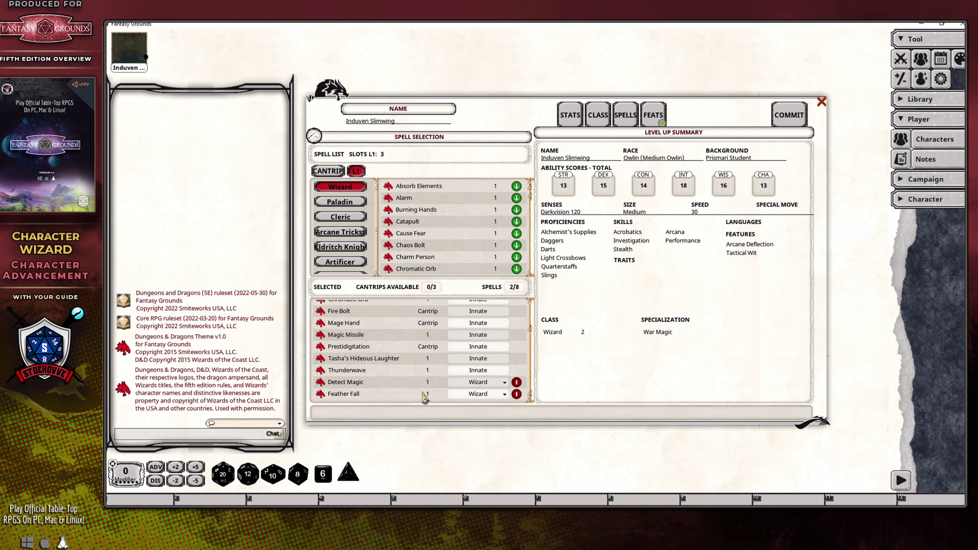
scroll(445, 381, up, 2)
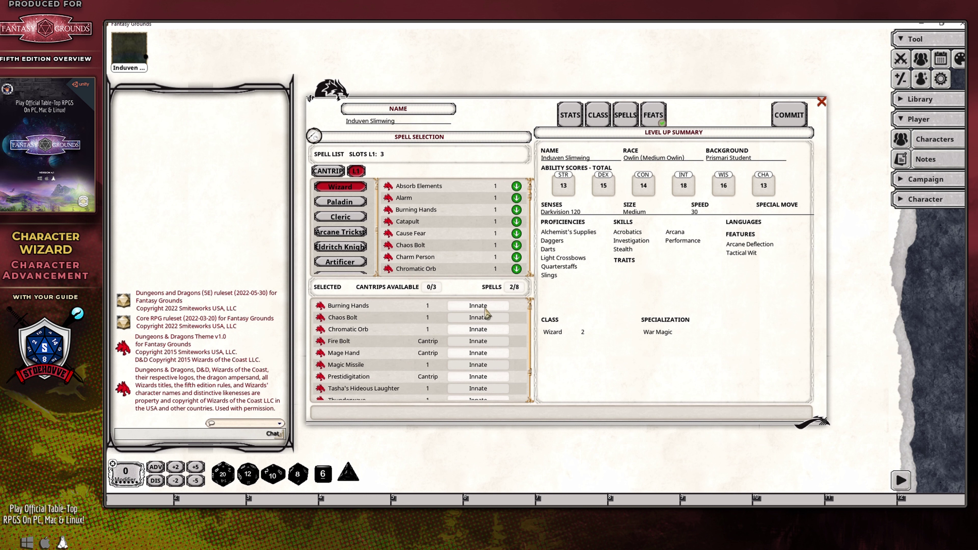
scroll(486, 312, down, 3)
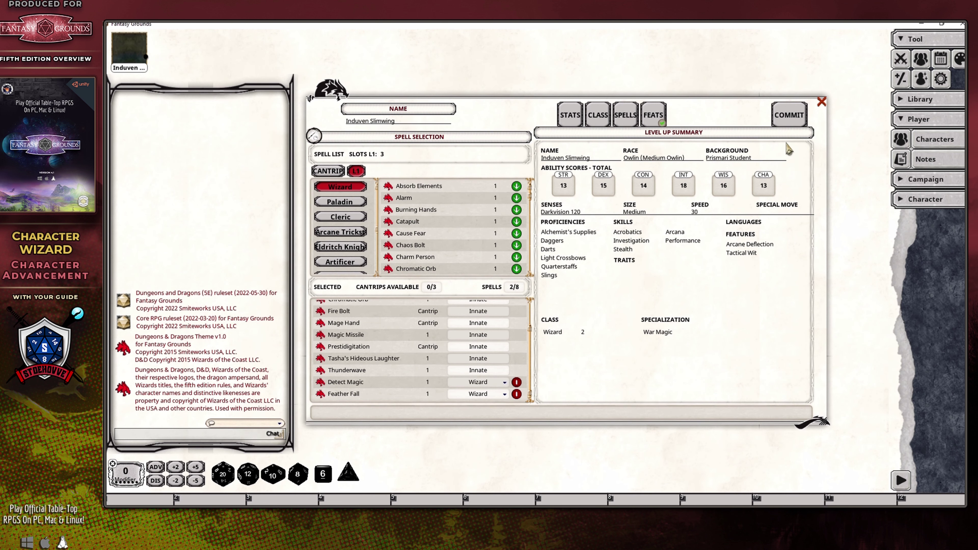
click(789, 115)
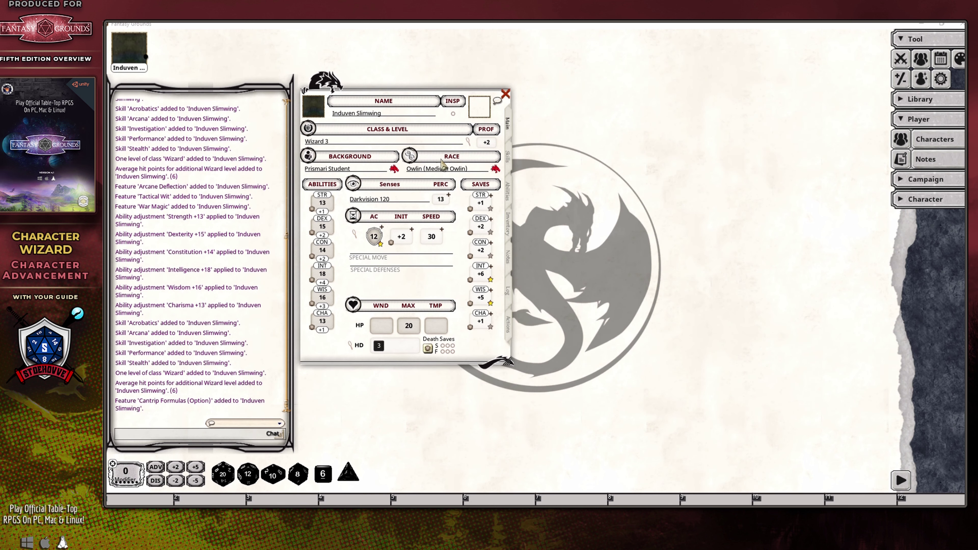
Start another level-up, raise Wizard to level 4, and take Asi as the Wizard 4 ASI choice
click(469, 143)
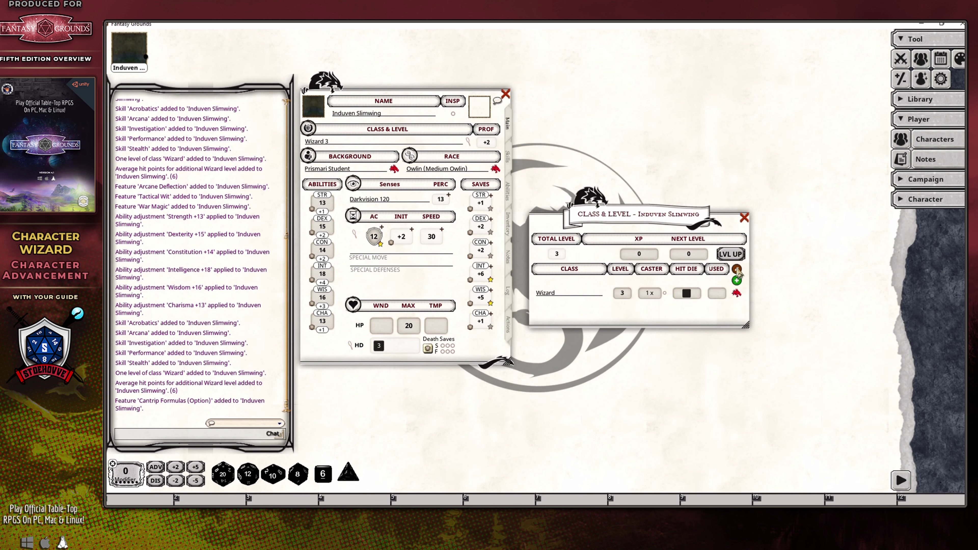
click(731, 254)
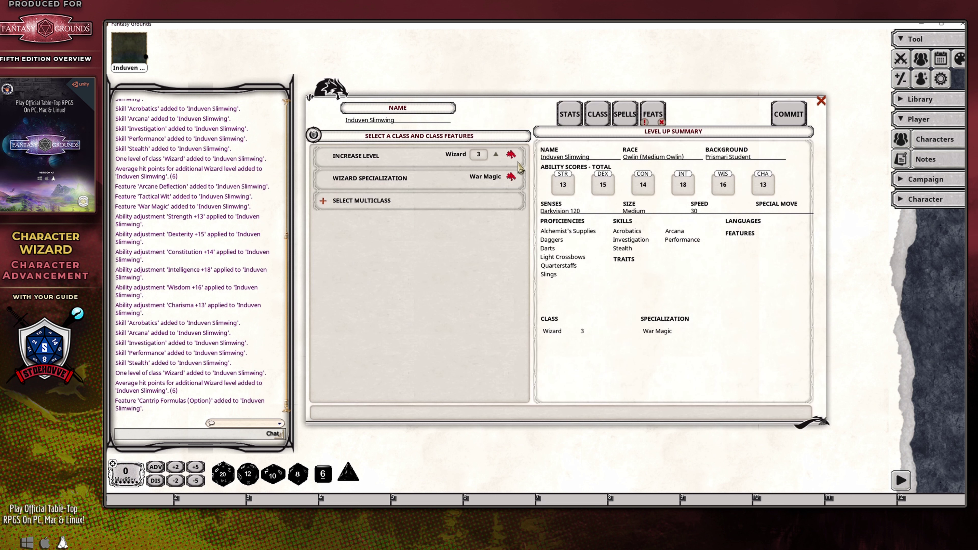
click(497, 155)
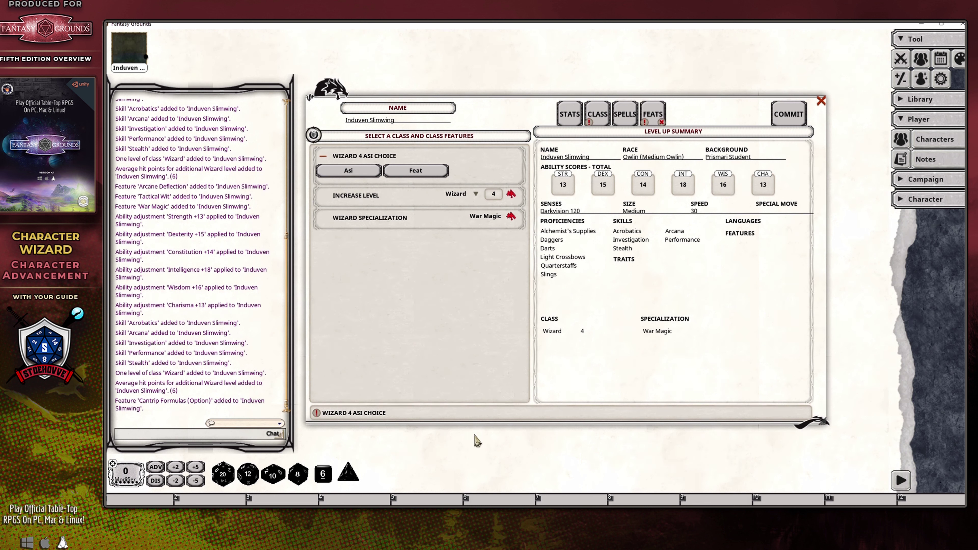
click(371, 173)
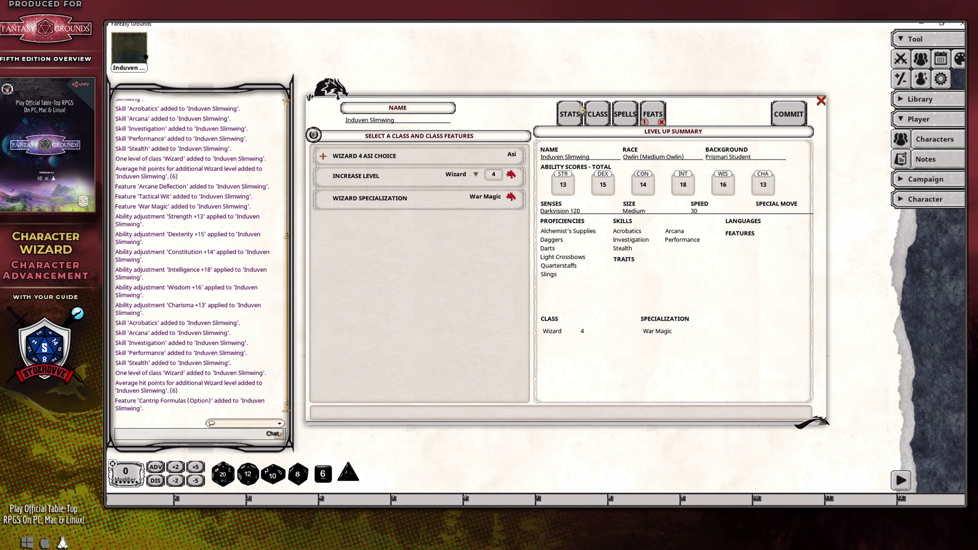
Assign the Wizard 4 ability score improvements to Intelligence and Wisdom, +1 each
click(570, 117)
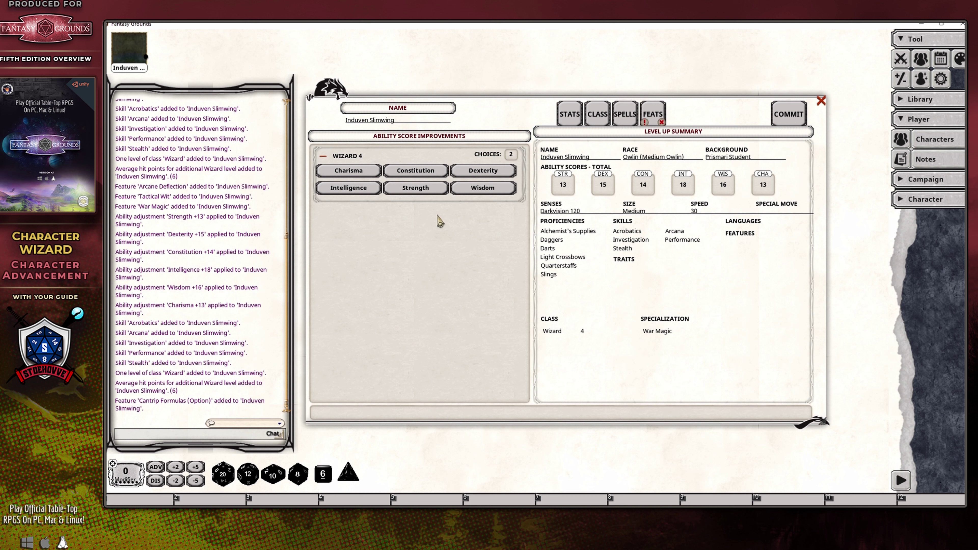
click(358, 191)
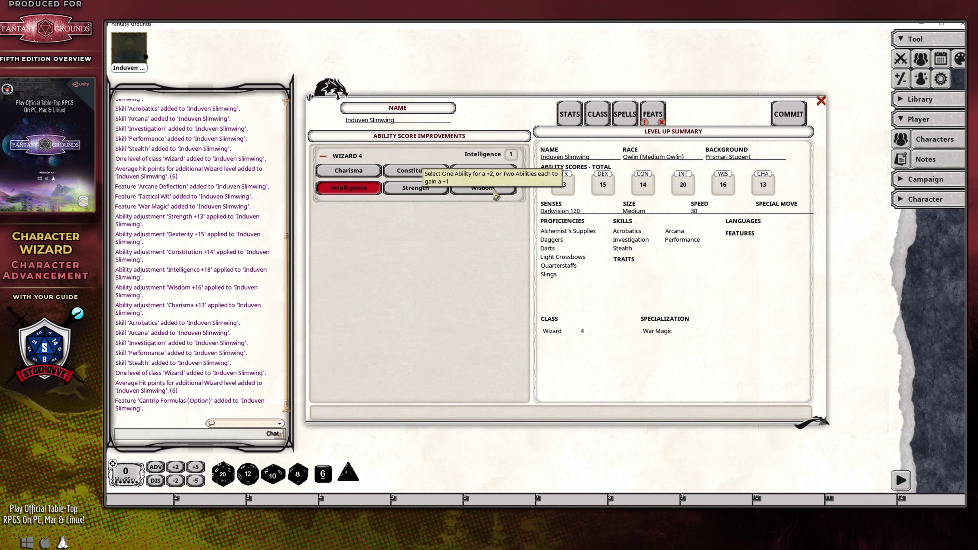
click(483, 188)
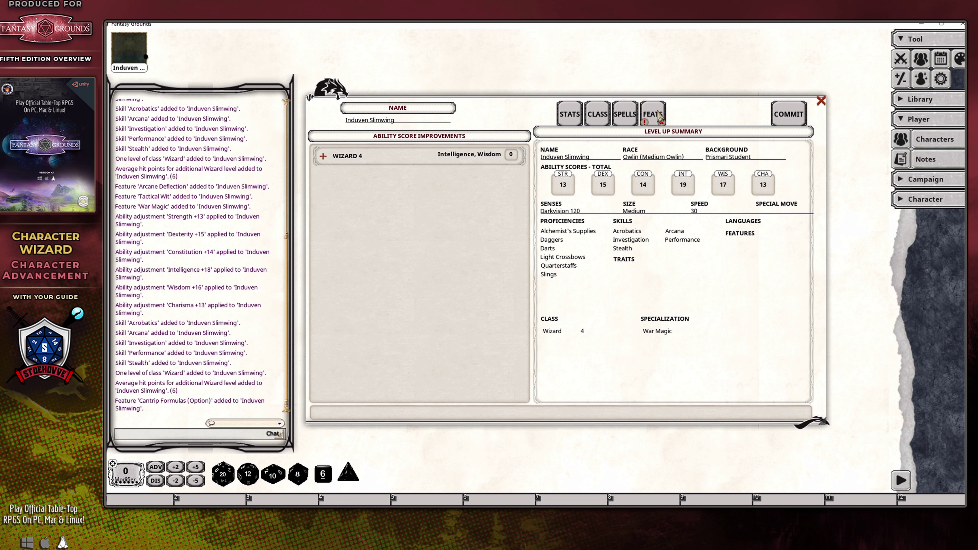
Add Gust of Wind and one more level 2 Wizard spell to the selected spells and commit the level-up
click(625, 117)
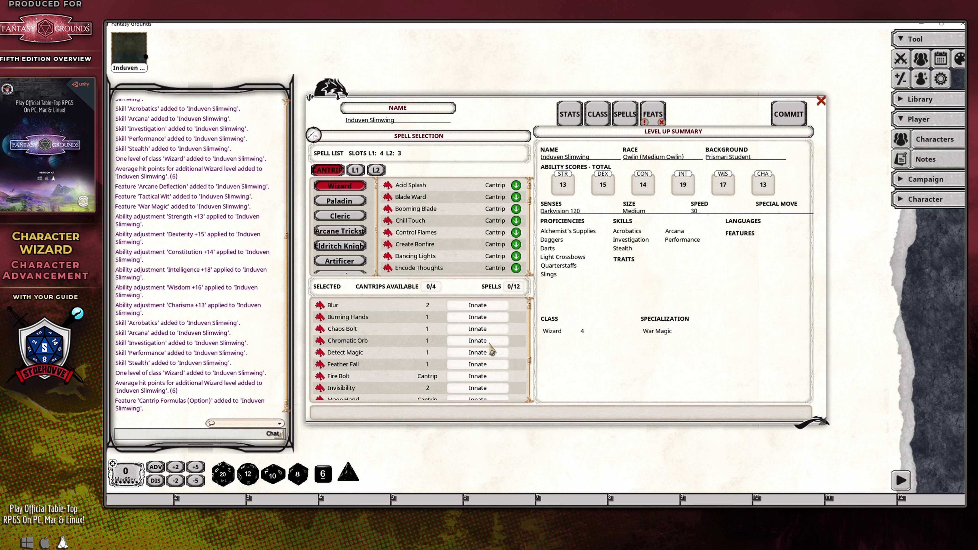
click(376, 170)
scroll(456, 236, down, 3)
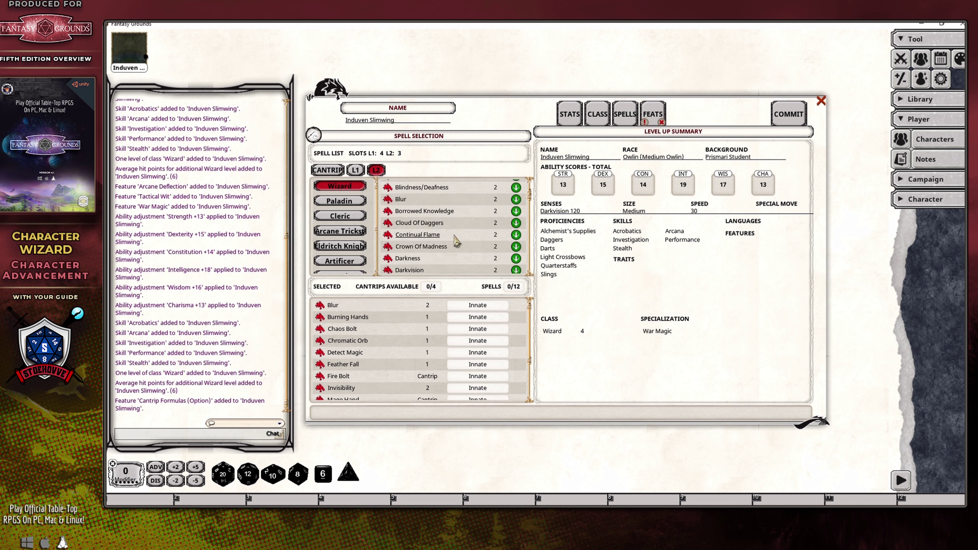
scroll(457, 241, down, 7)
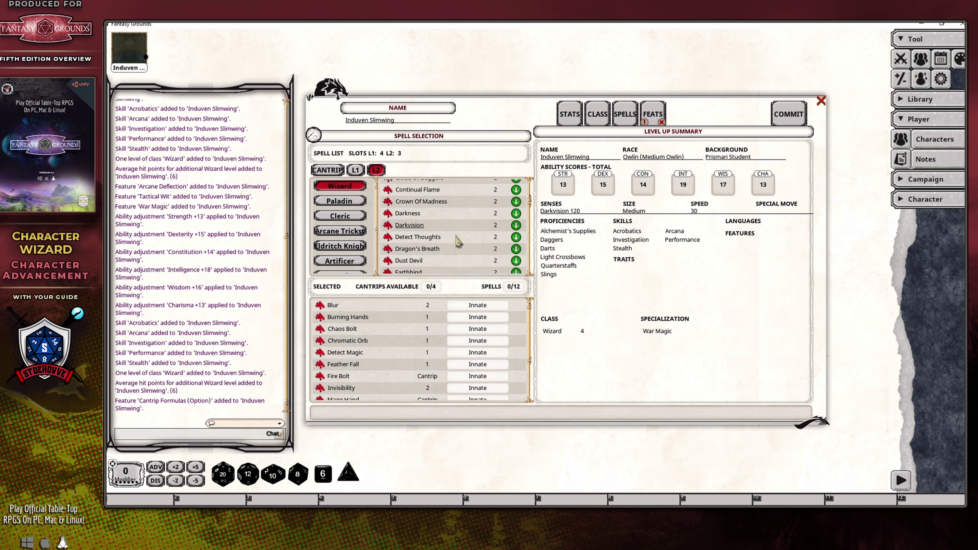
scroll(461, 246, down, 1)
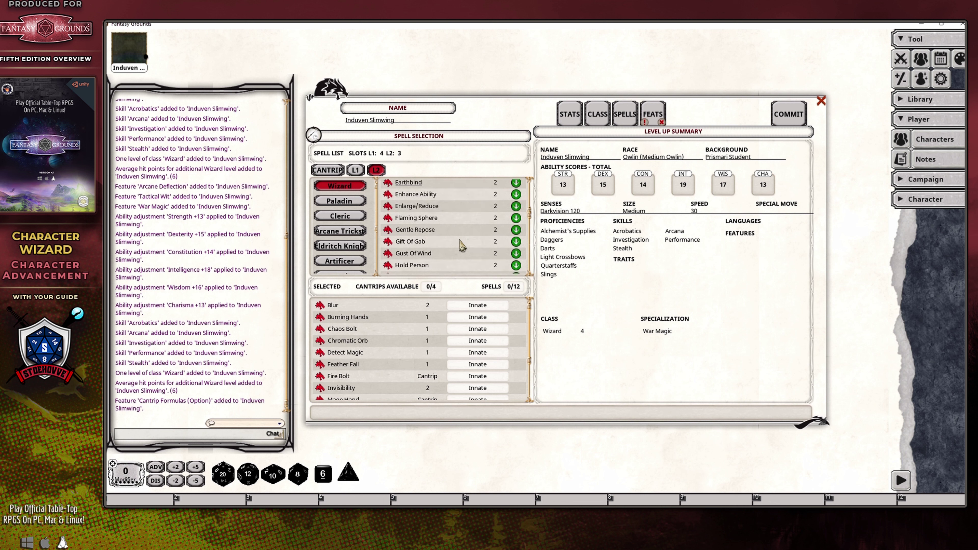
click(517, 243)
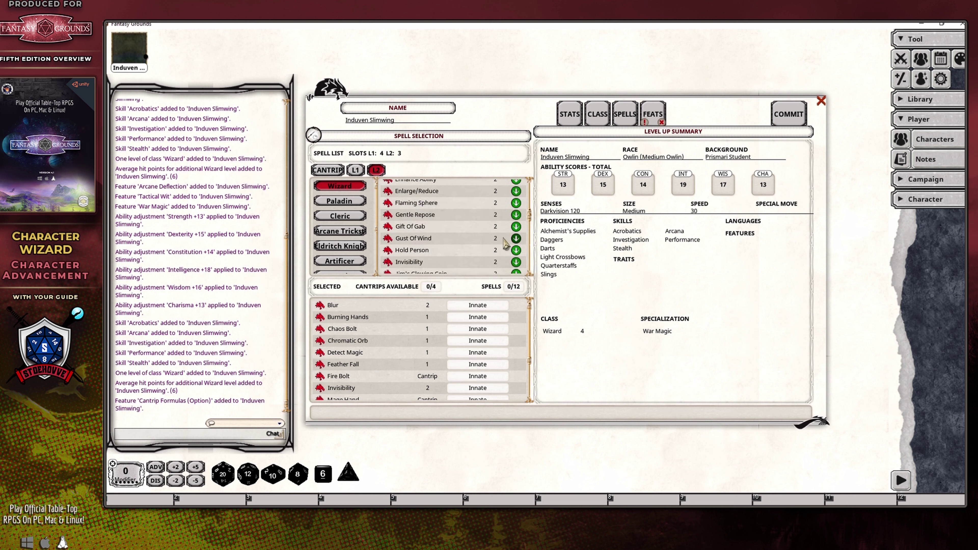
scroll(489, 238, down, 6)
scroll(489, 239, down, 5)
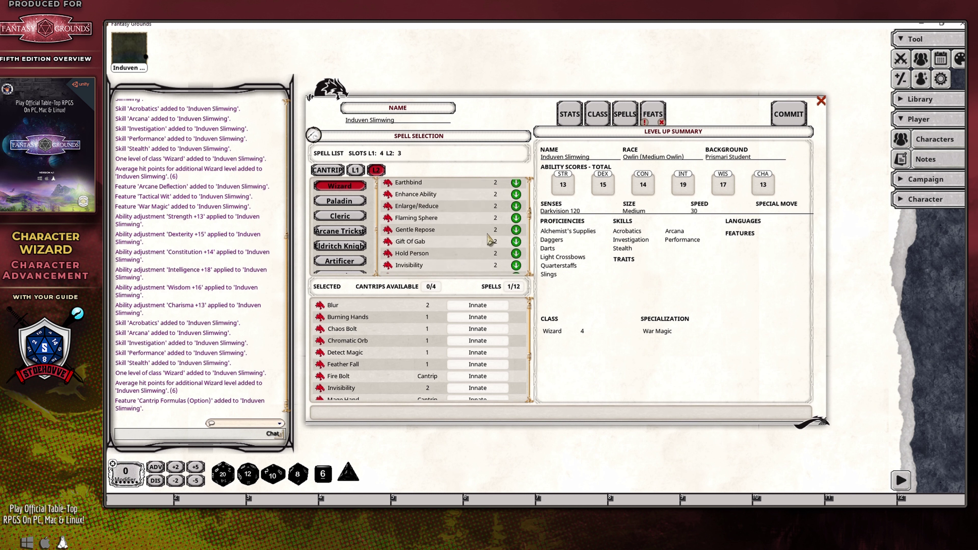
click(516, 223)
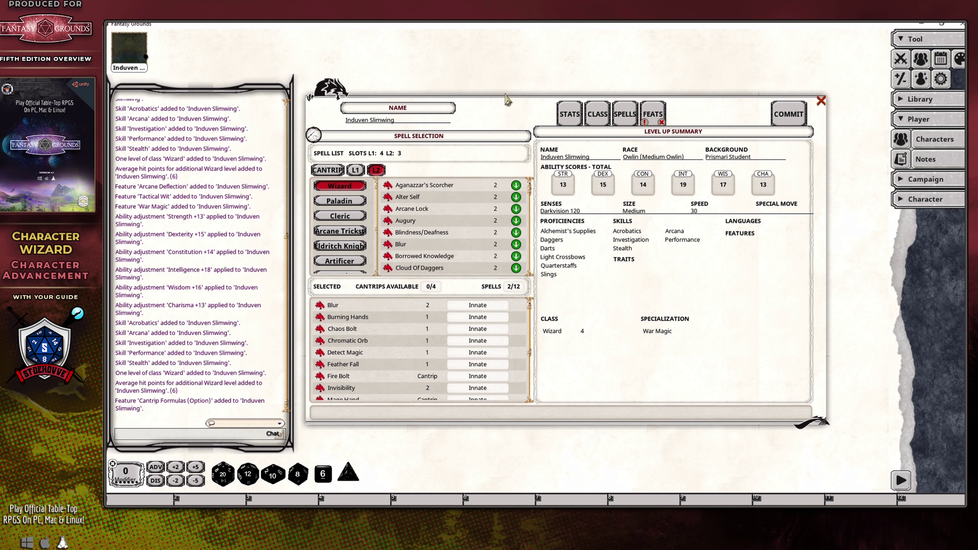
click(653, 114)
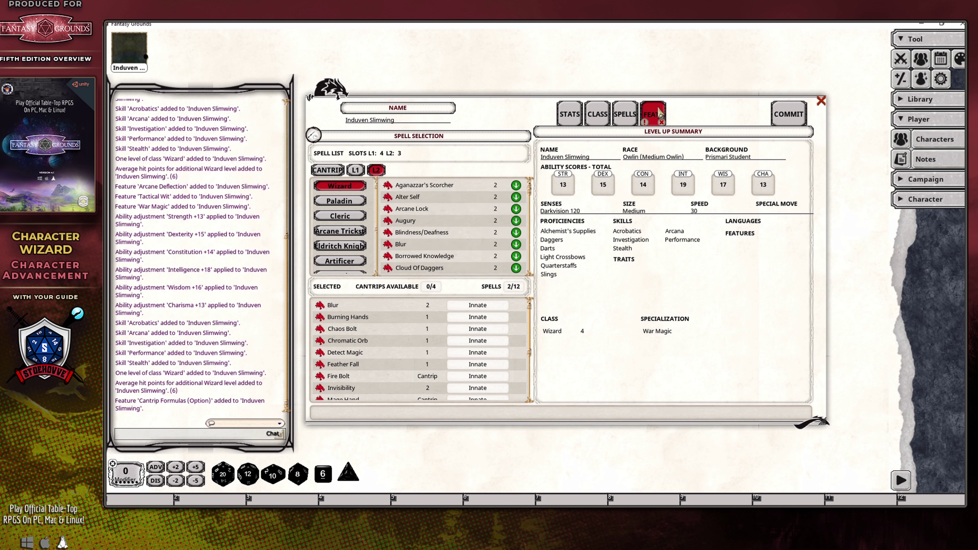
click(785, 114)
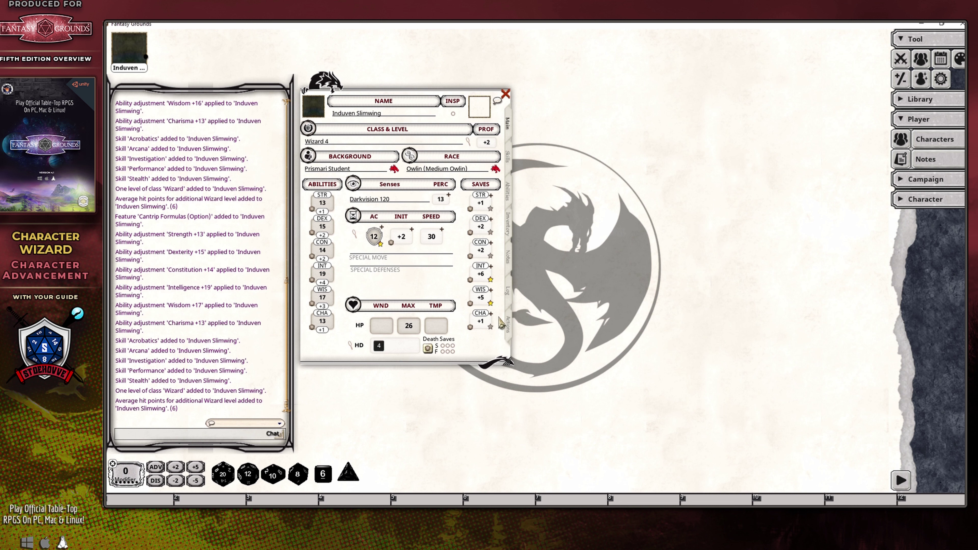
Show the character's actions in a taller sheet and collapse the cantrip, level 1 and level 2 spell groups
click(508, 325)
drag(482, 364, 482, 465)
scroll(422, 285, down, 1)
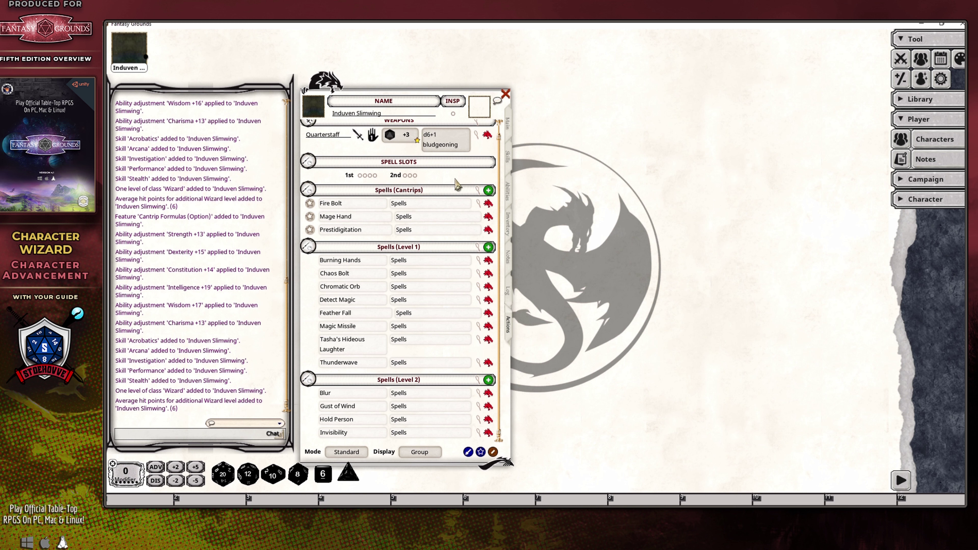
click(309, 191)
click(309, 217)
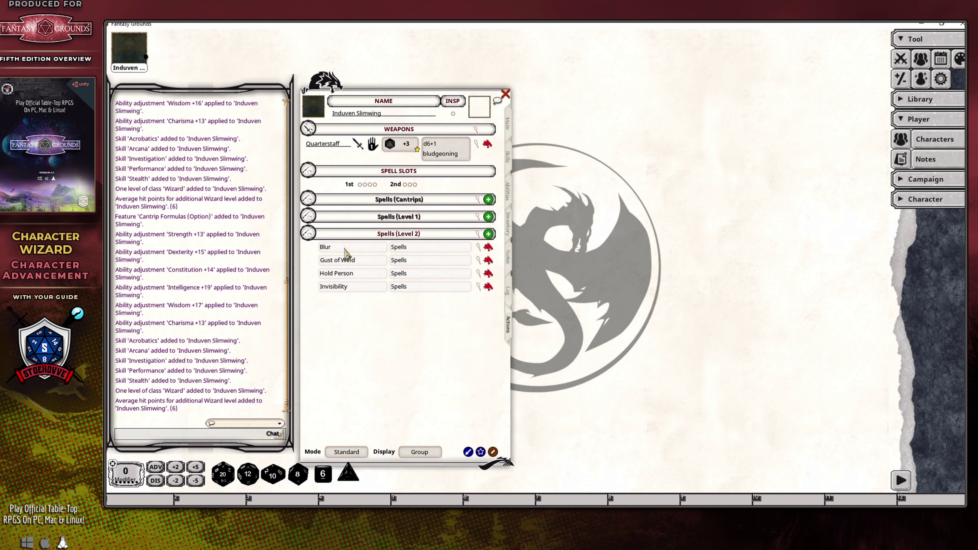
click(310, 233)
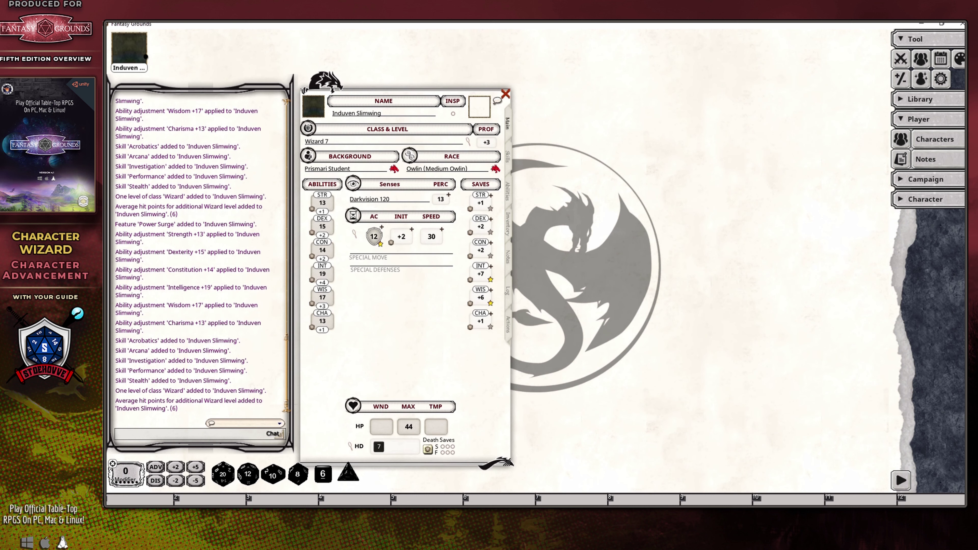
Start another level-up, raise Wizard to level 8, and take Feat as the Wizard 8 ASI choice
click(469, 146)
click(723, 256)
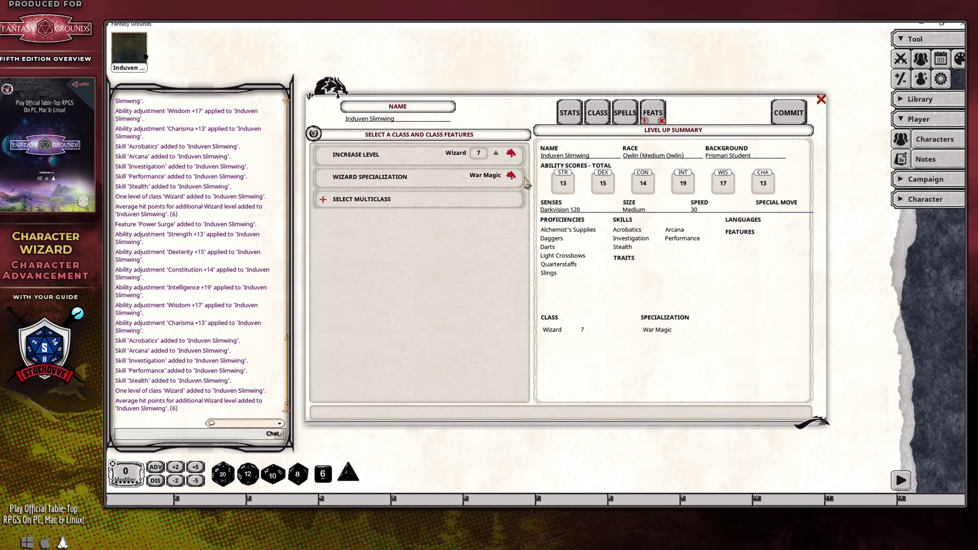
click(496, 154)
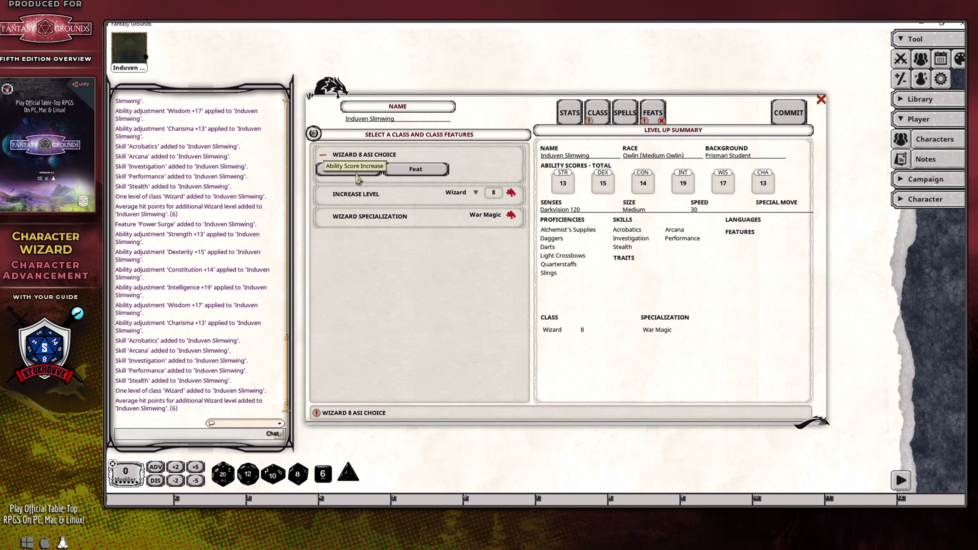
click(438, 170)
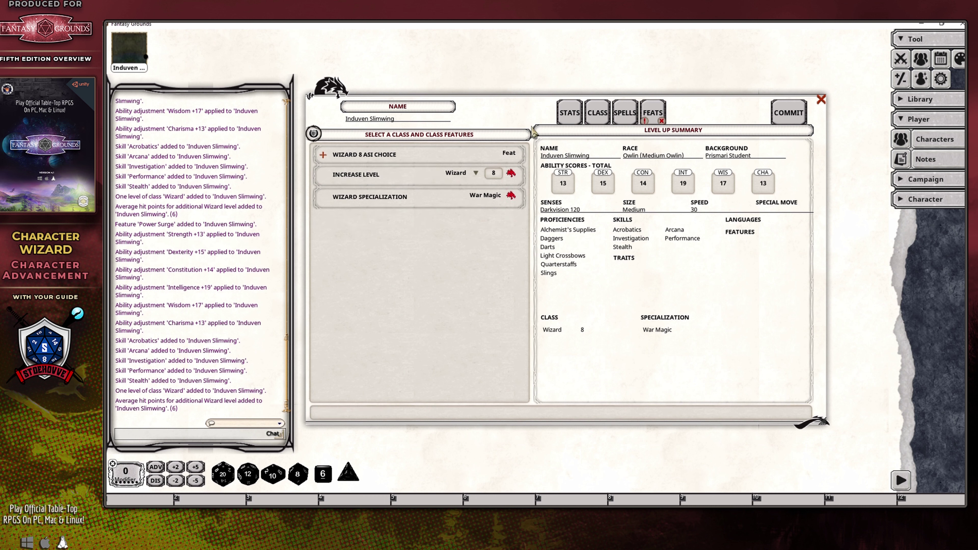
Add the level 4 Wizard spells Ice Storm and Phantasmal Killer to the selected spells
click(625, 113)
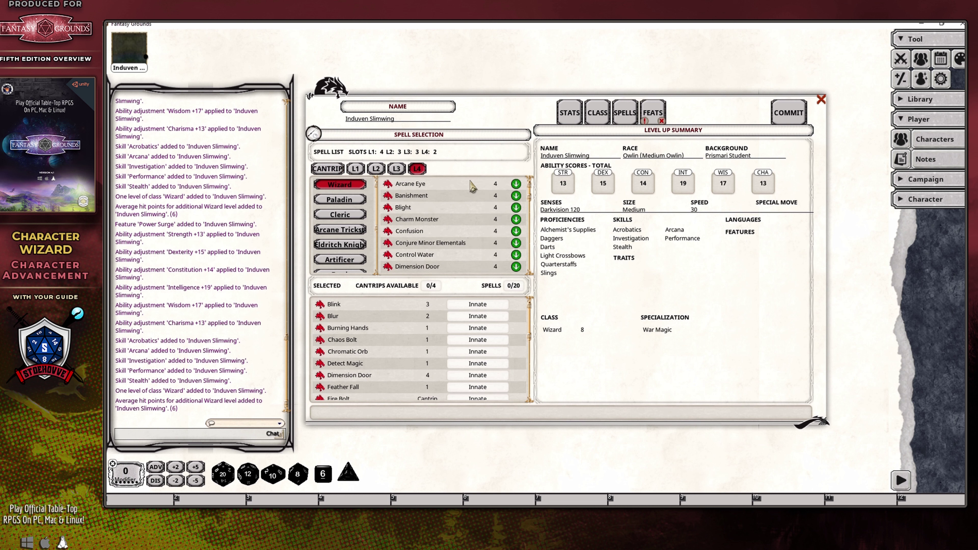
scroll(484, 228, down, 5)
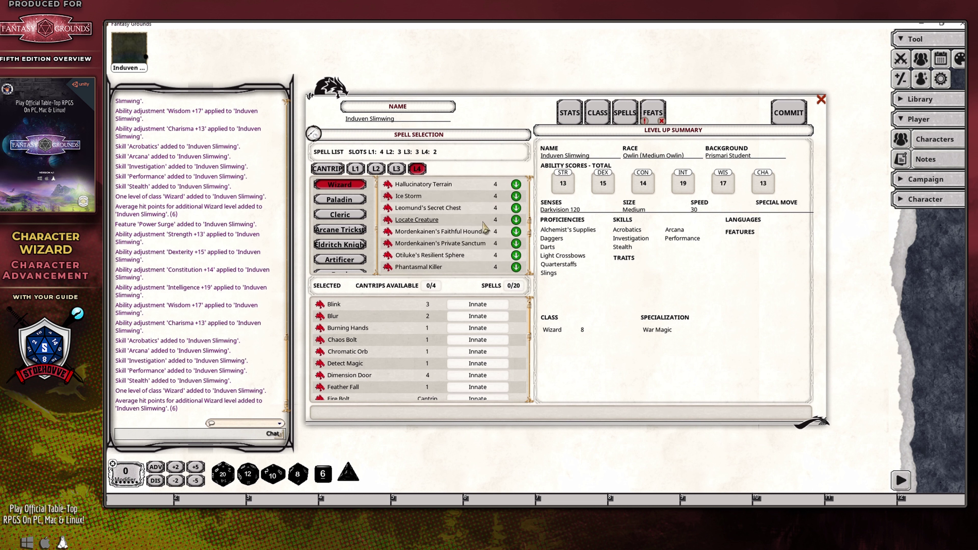
click(516, 196)
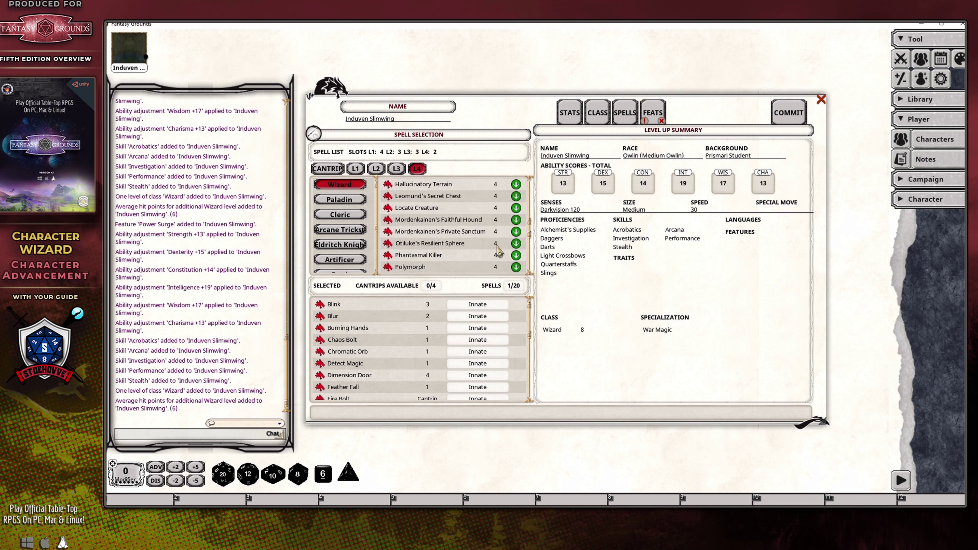
click(516, 255)
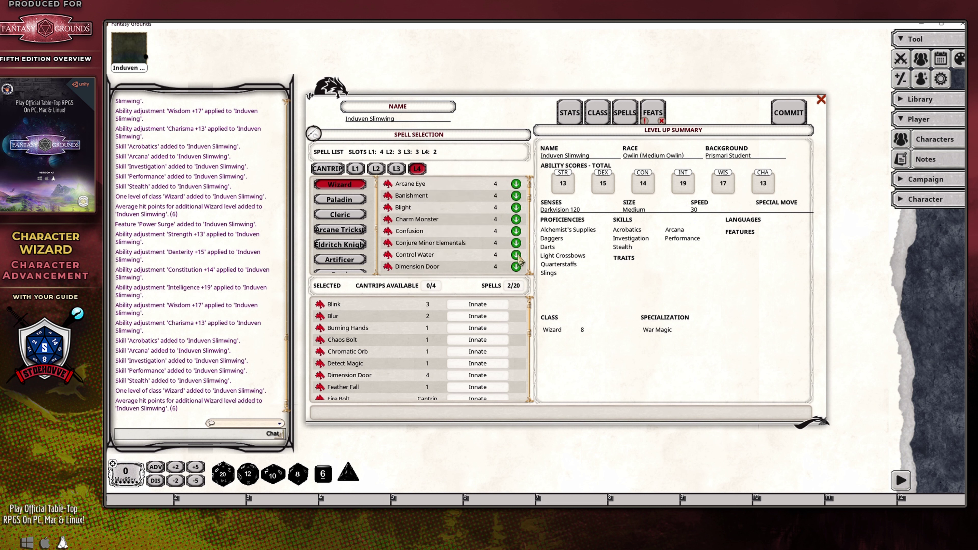
Choose War Caster as the Wizard 8 feat and commit the level-up
click(655, 112)
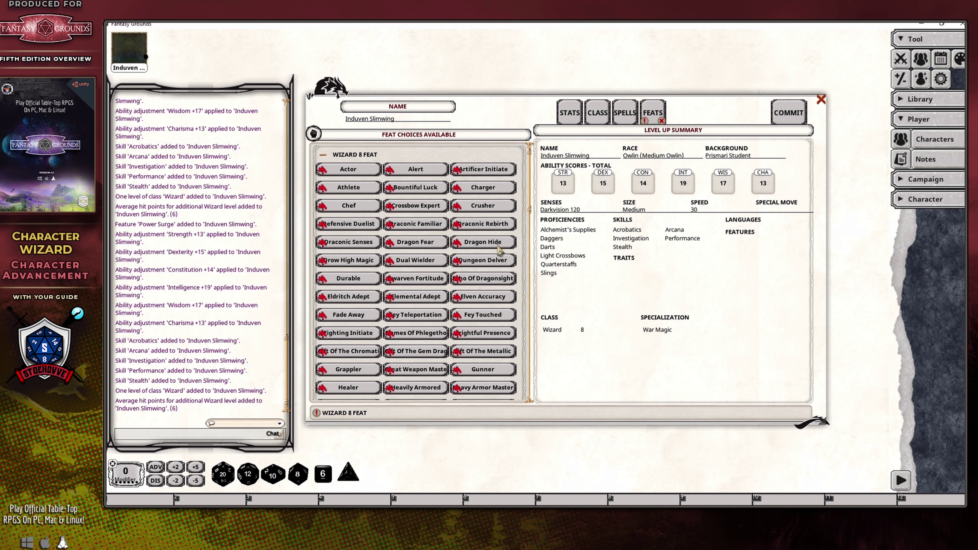
scroll(500, 256, down, 3)
scroll(500, 257, down, 15)
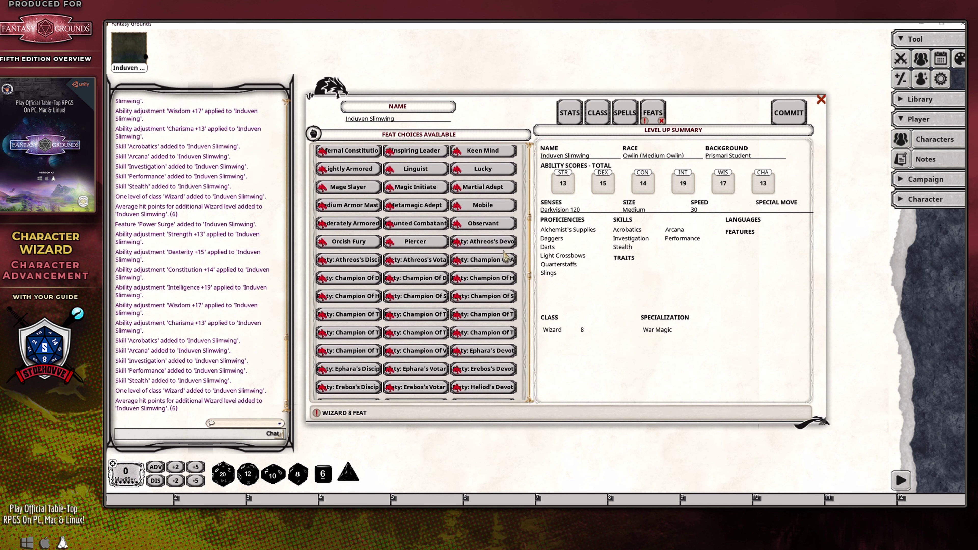
scroll(509, 256, down, 13)
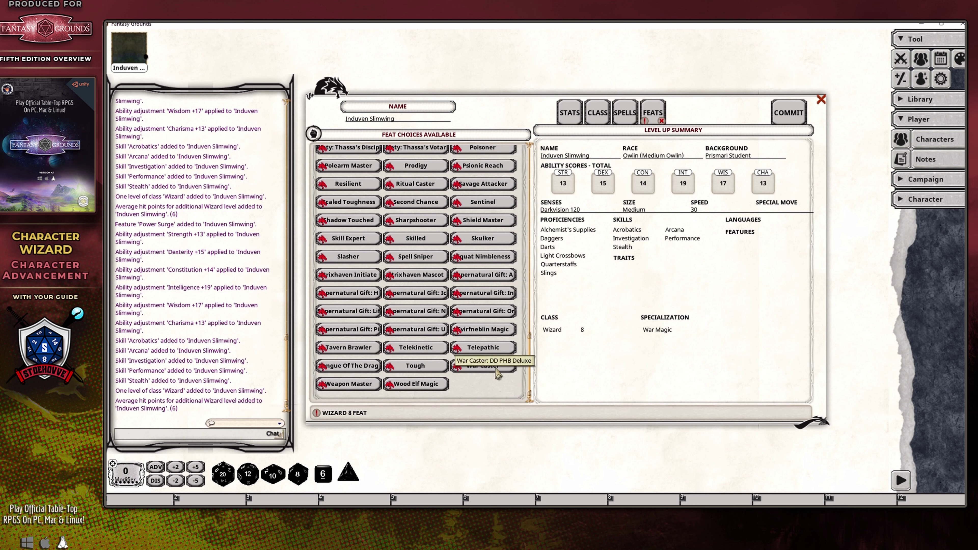
click(500, 368)
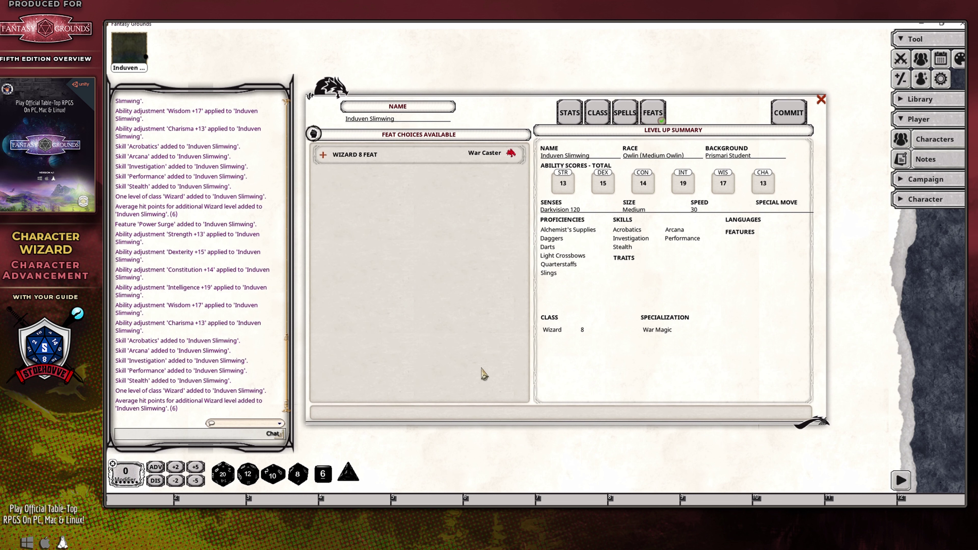
click(788, 118)
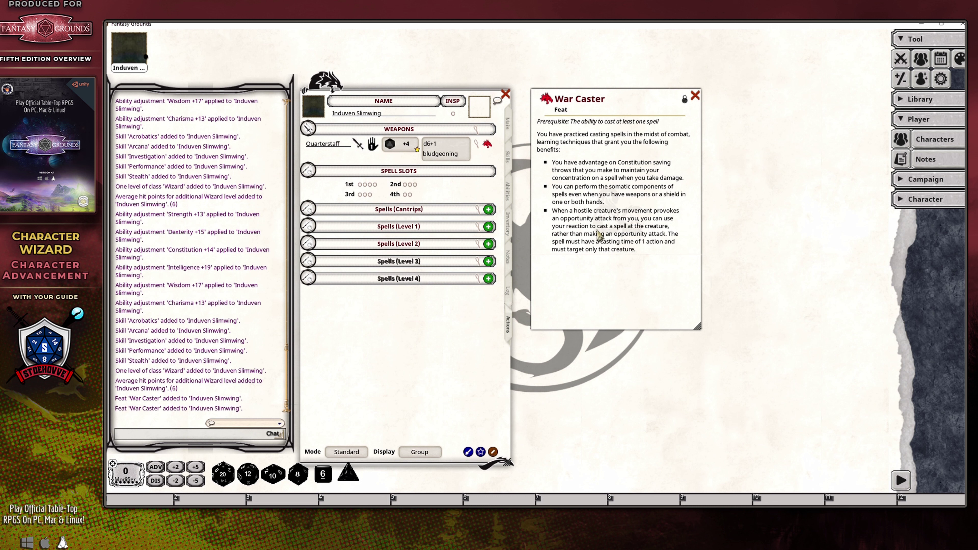
Add the War Caster feat to the character's actions and set its group to Feats
drag(546, 100, 433, 329)
click(432, 224)
text(Feats)
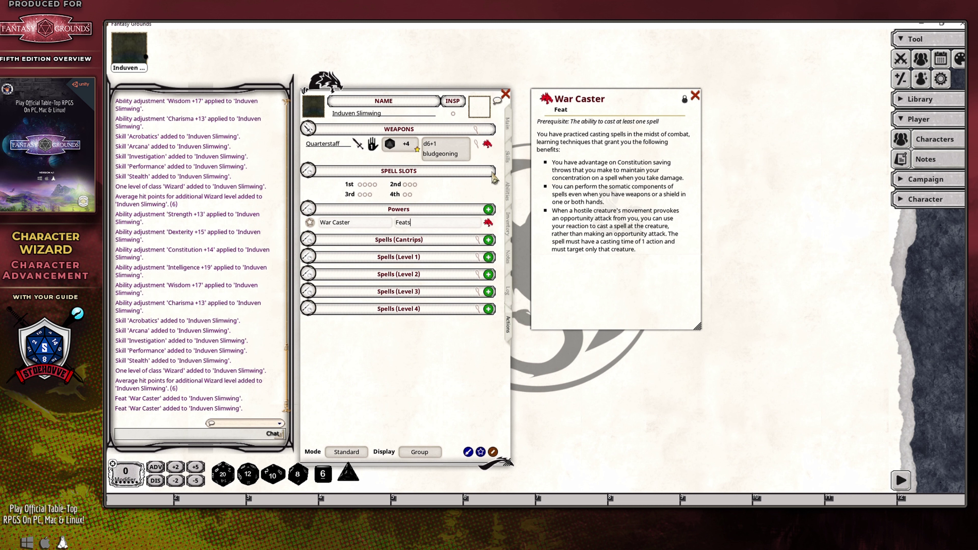
key(Tab)
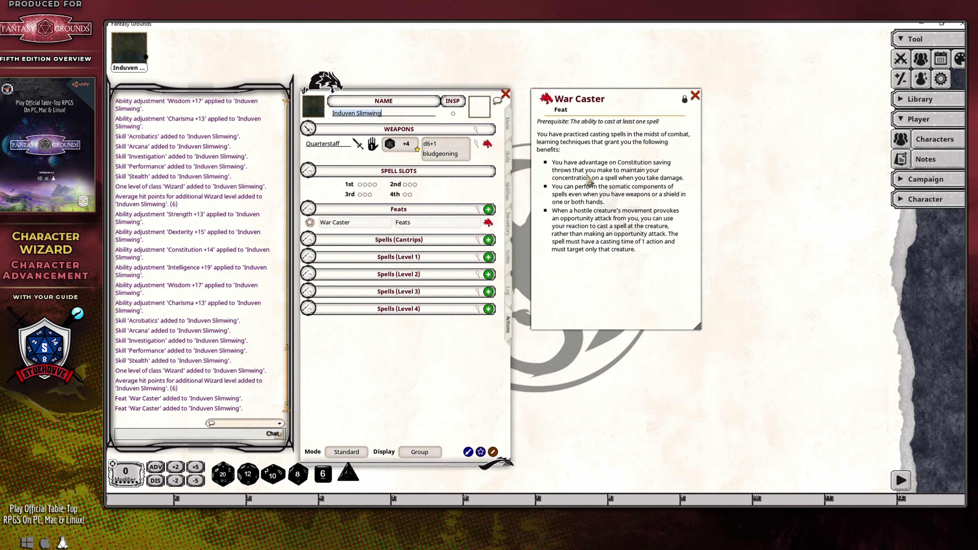
click(608, 242)
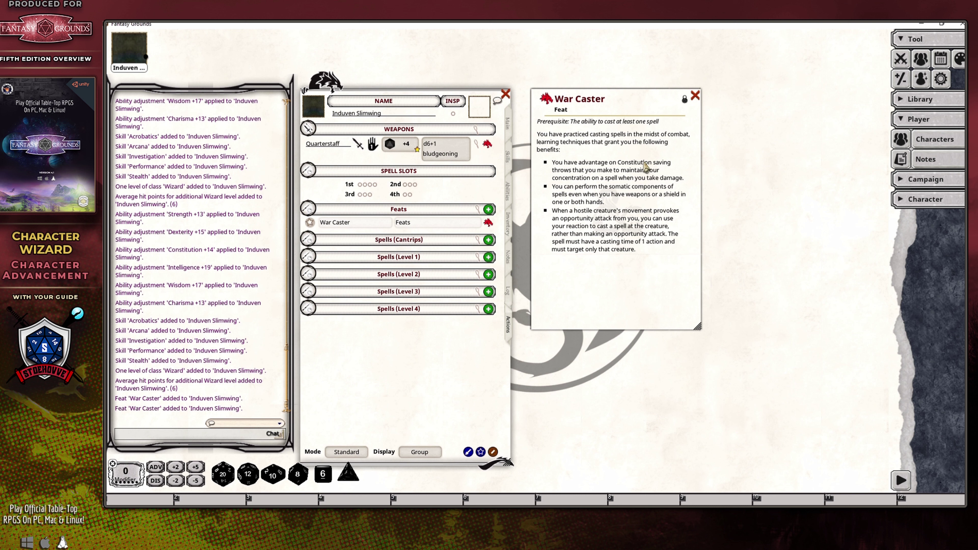
Give War Caster the effect "War Caster; ADVSAV: concentration" with Self targeting, and close the effect and feat windows
right_click(444, 218)
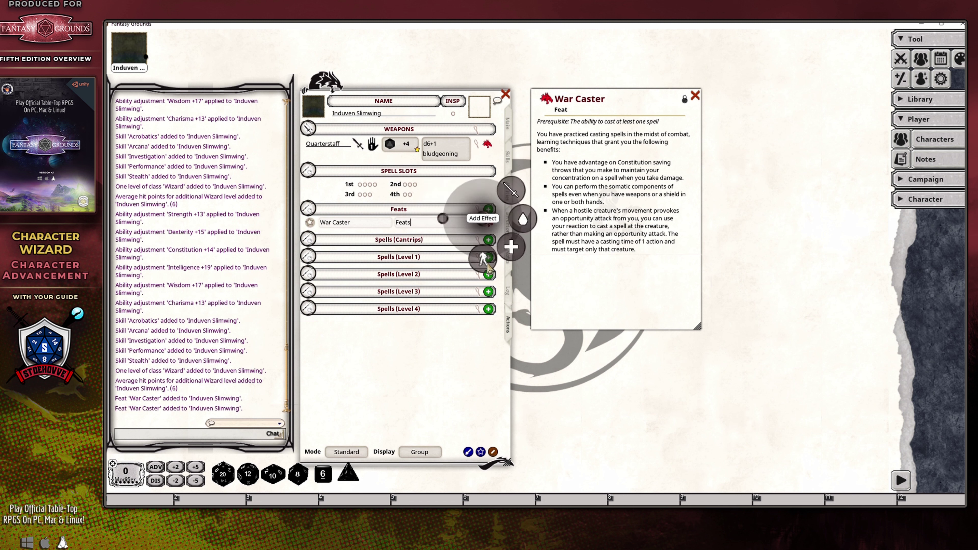
click(488, 266)
click(488, 240)
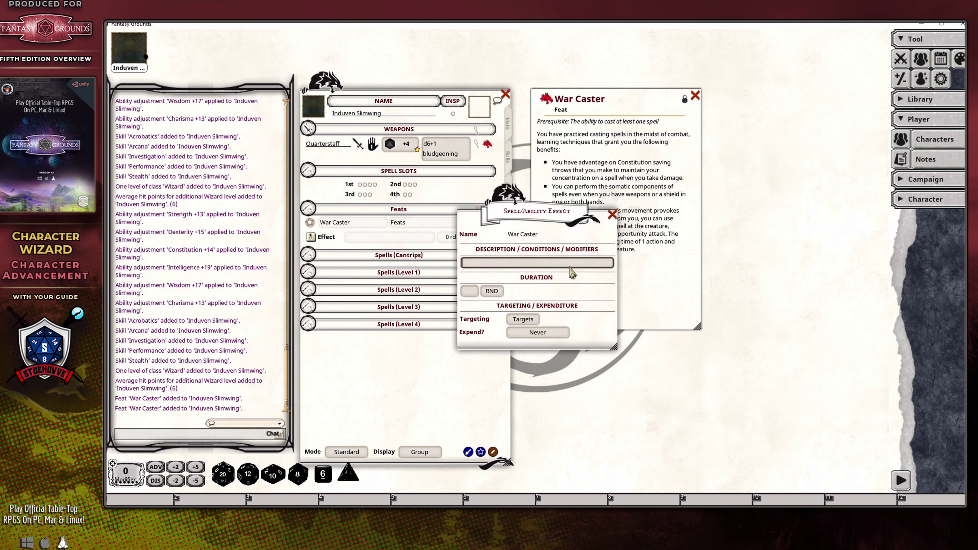
text(War Caster; ADVSAV: concentration)
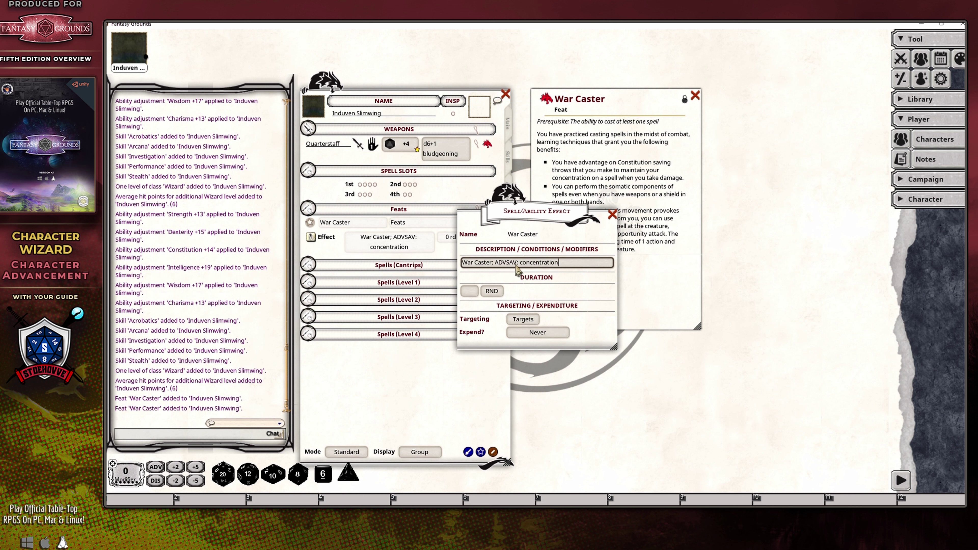
click(560, 267)
click(537, 320)
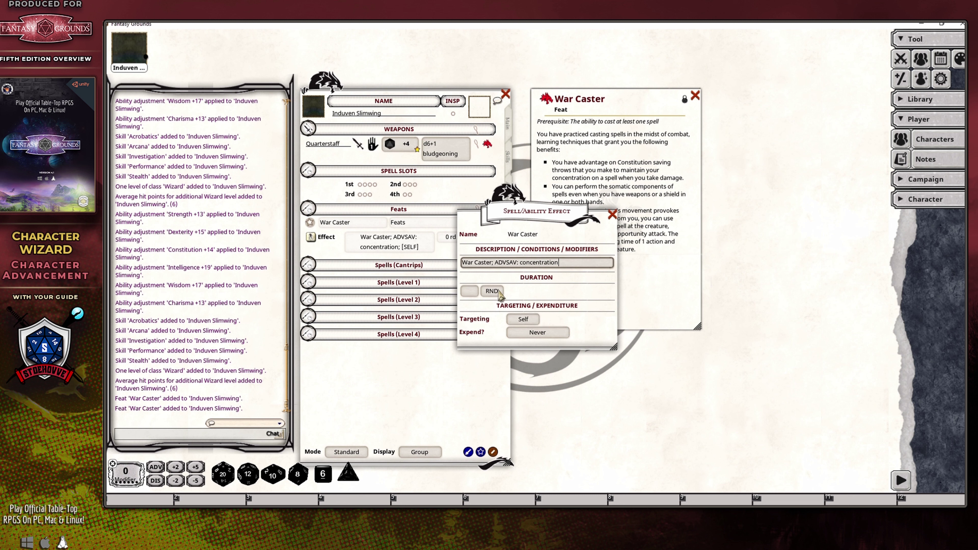
drag(530, 218, 614, 298)
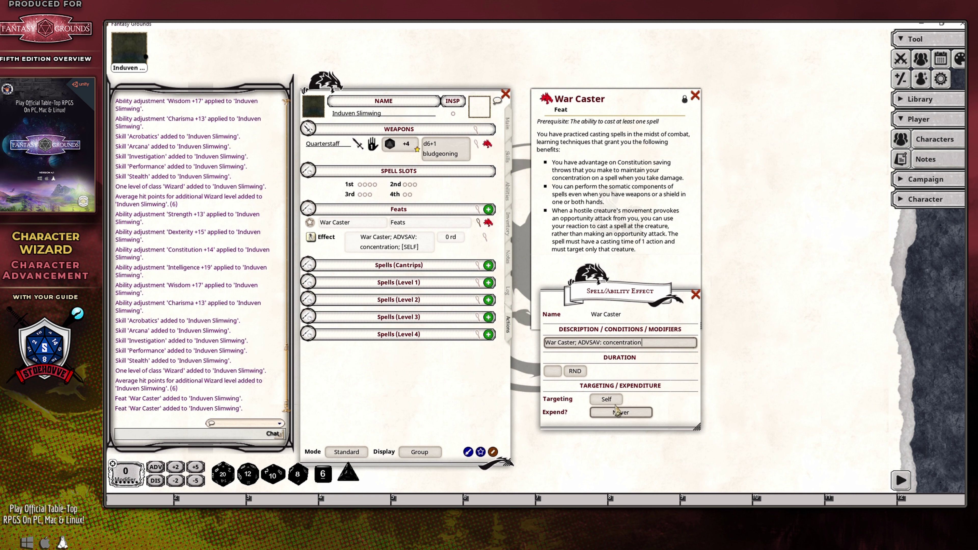
click(637, 342)
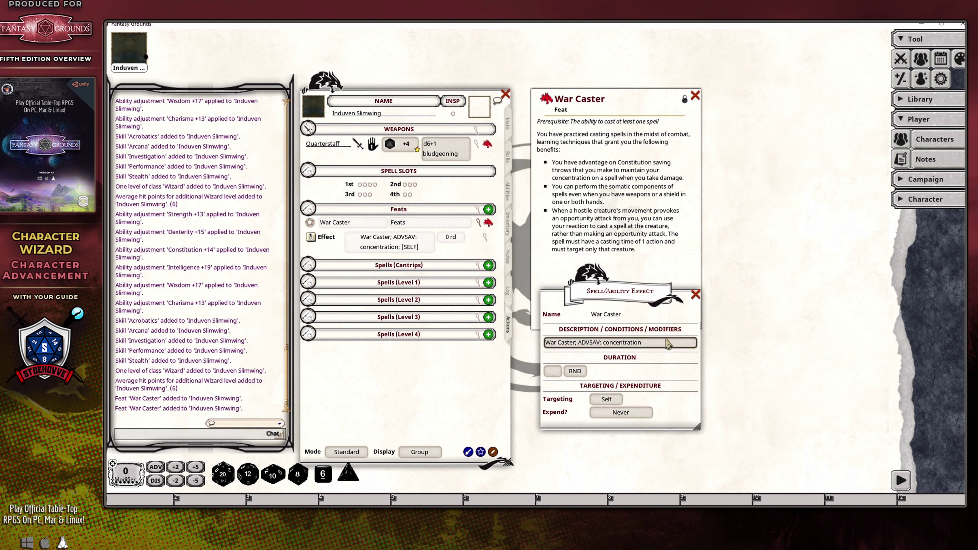
click(695, 294)
click(695, 96)
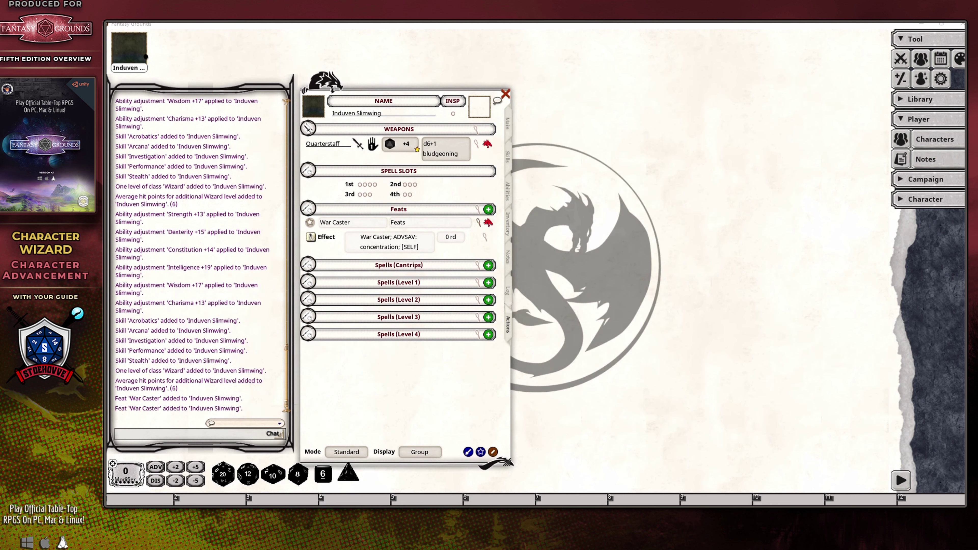
Open the Arcane Deflection feature from the character's abilities and add it to the actions as a power
click(510, 130)
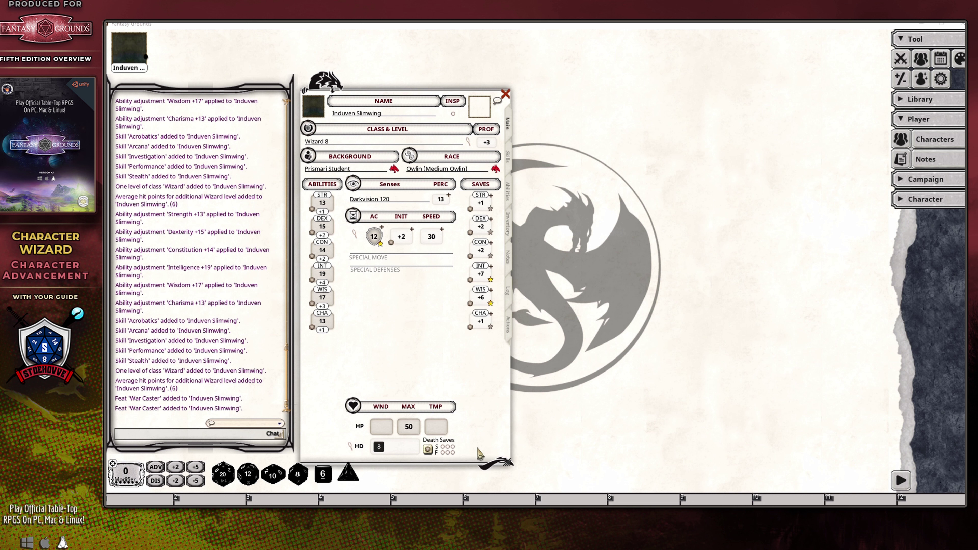
drag(479, 455, 480, 428)
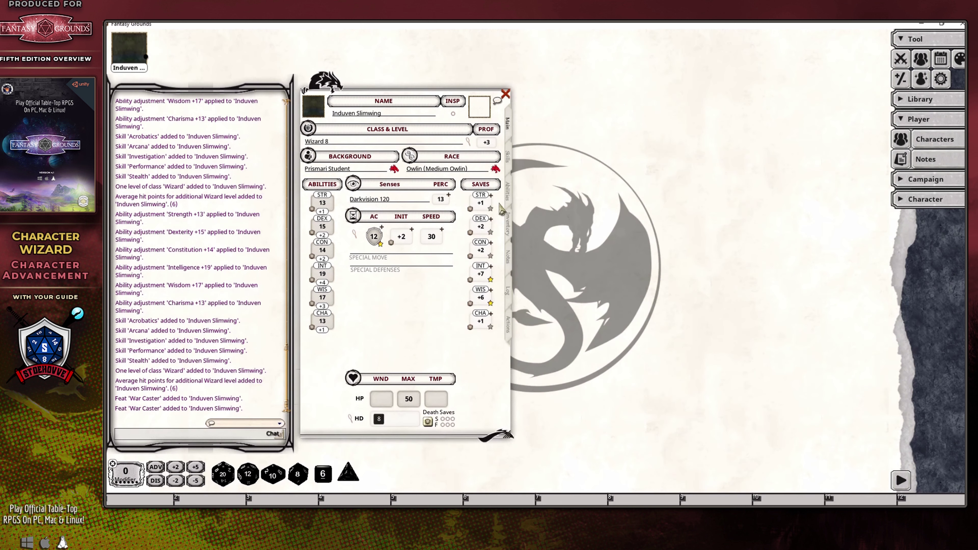
click(508, 190)
click(483, 181)
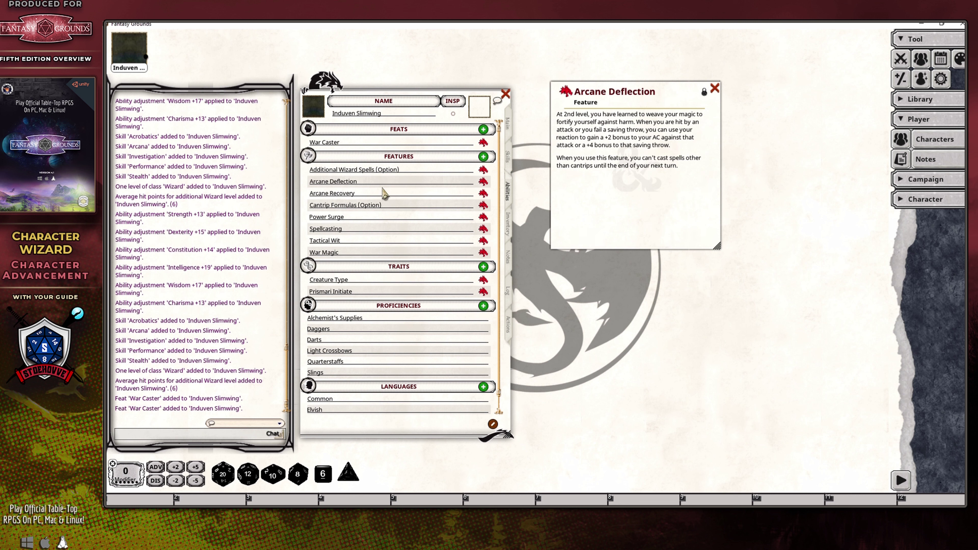
click(509, 328)
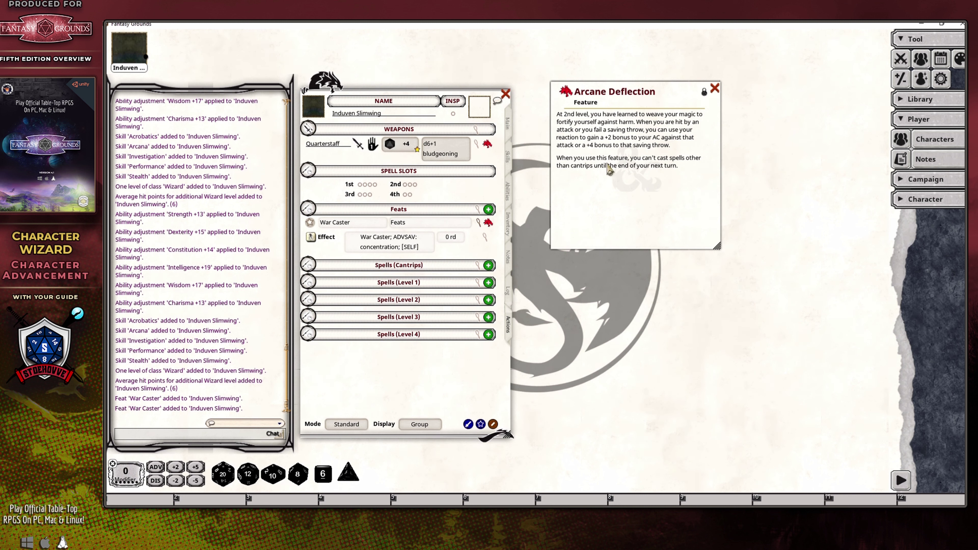
mouse_move(567, 95)
mouse_down()
mouse_move(600, 120)
mouse_move(471, 349)
mouse_move(400, 372)
mouse_up()
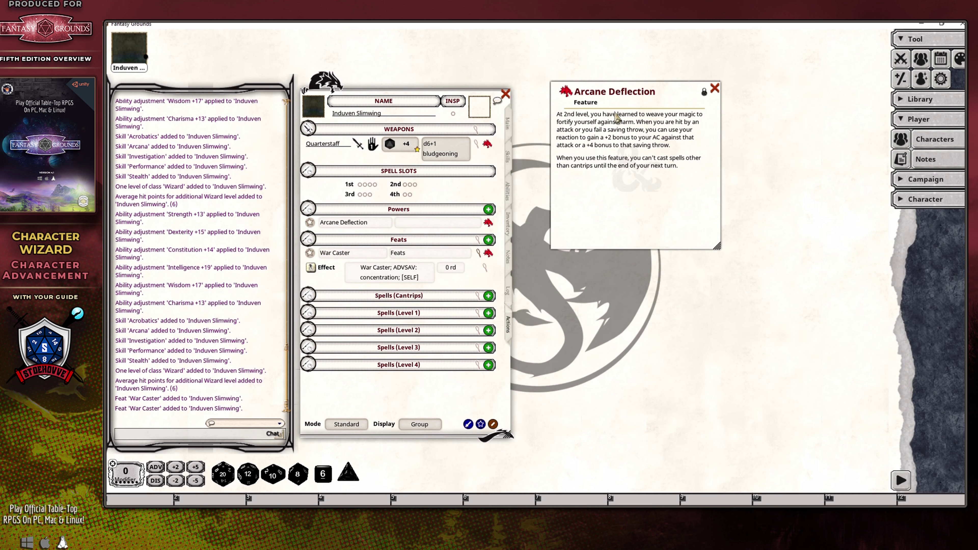
Set Arcane Deflection's group to Wizard and add self-targeted, on-roll effects "Arcane Deflection; AC: 2" and "Arcane Deflection; SAVE: 4"
click(431, 226)
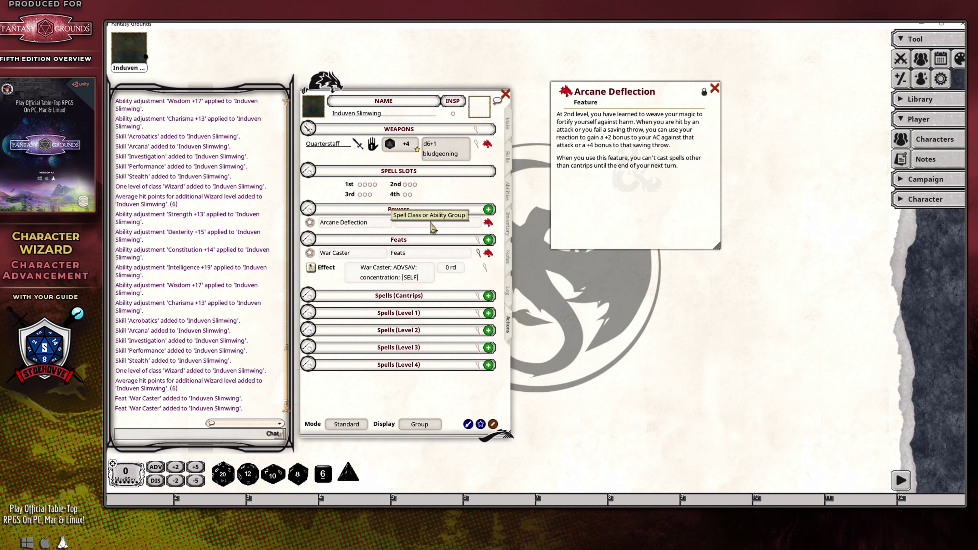
key(shift)
text(Wizard)
key(Return)
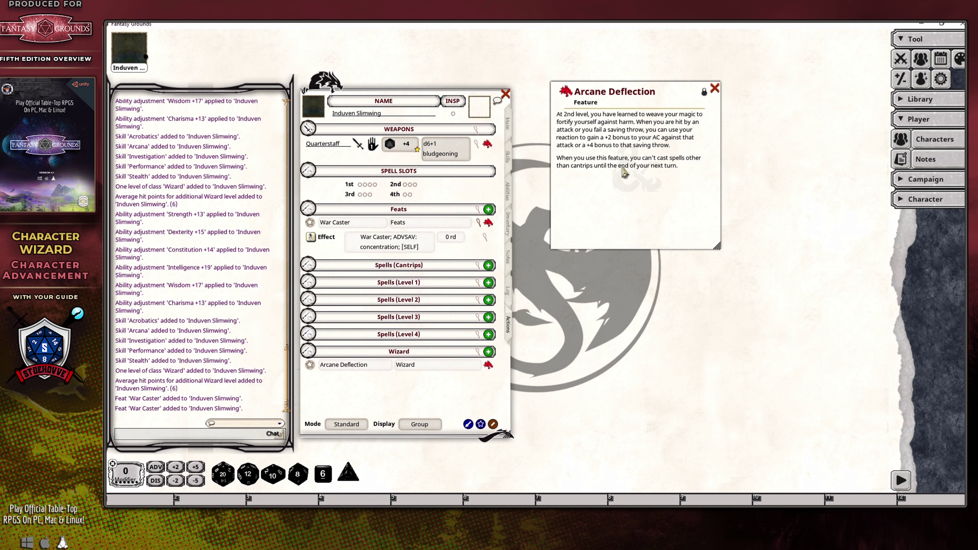
click(447, 371)
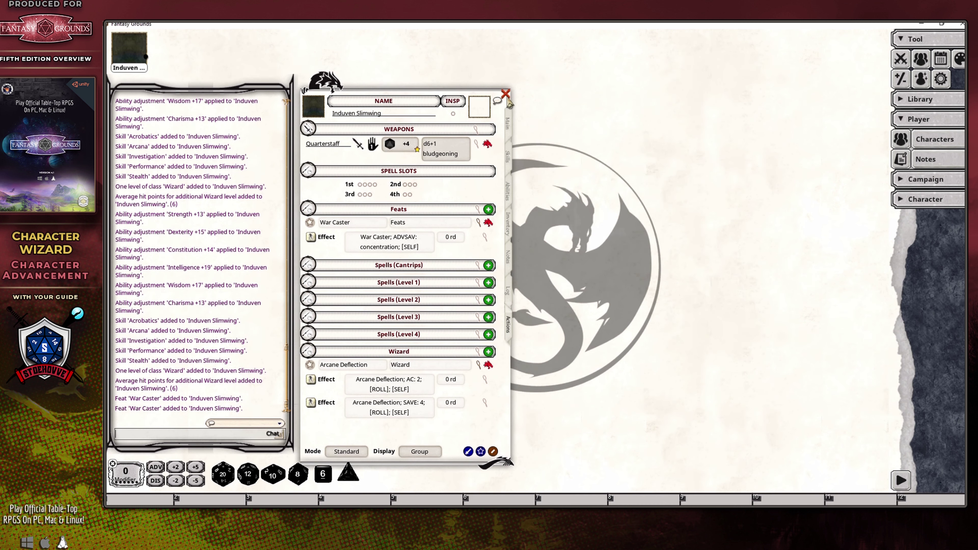
Close the character sheet and open the list of character classes
click(505, 93)
click(925, 200)
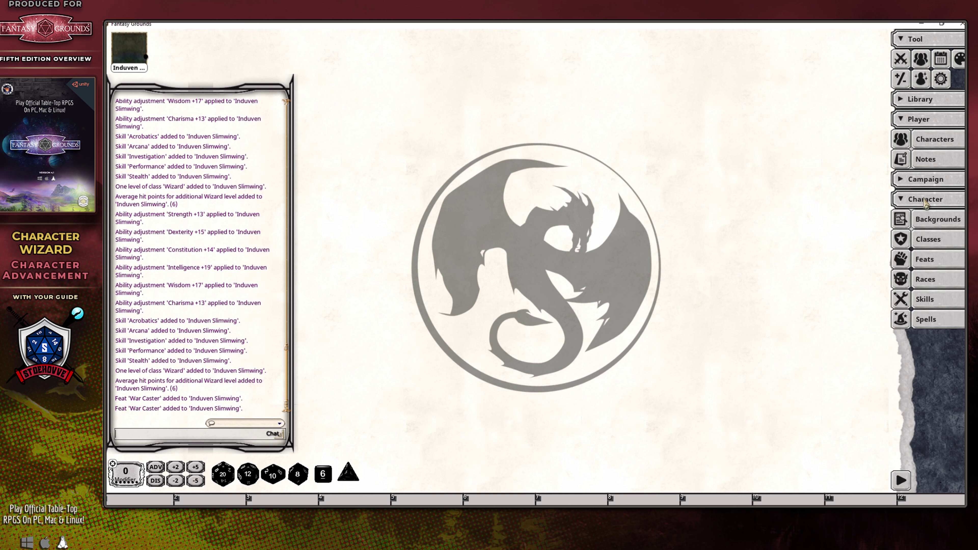
click(932, 240)
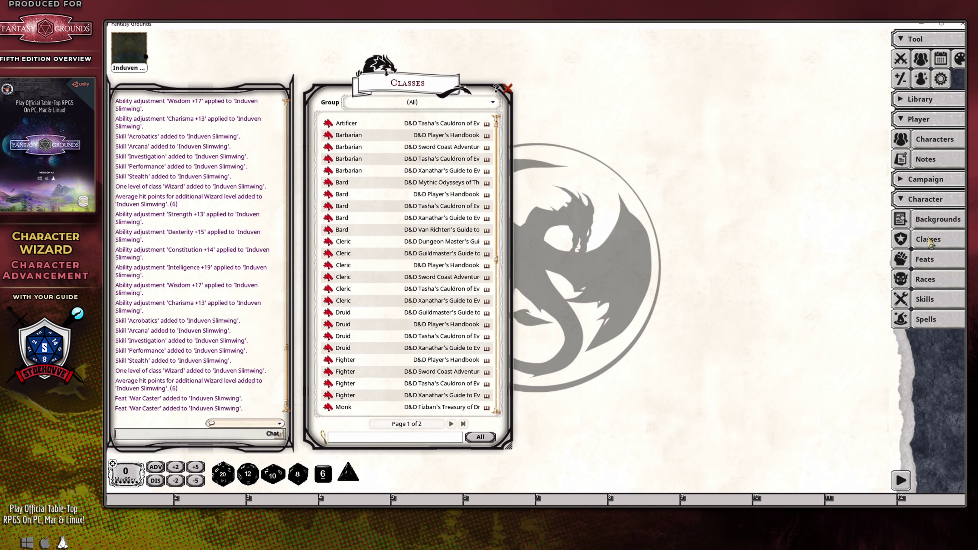
Open the Player's Handbook Barbarian class, close the class list, and examine the Barbarian level progression table
click(347, 135)
click(508, 89)
scroll(880, 222, down, 10)
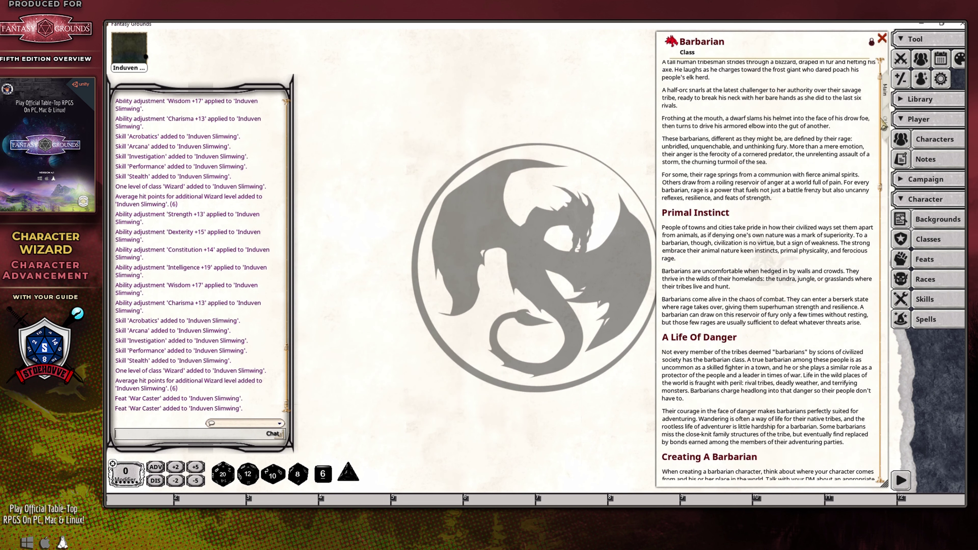
scroll(880, 222, down, 5)
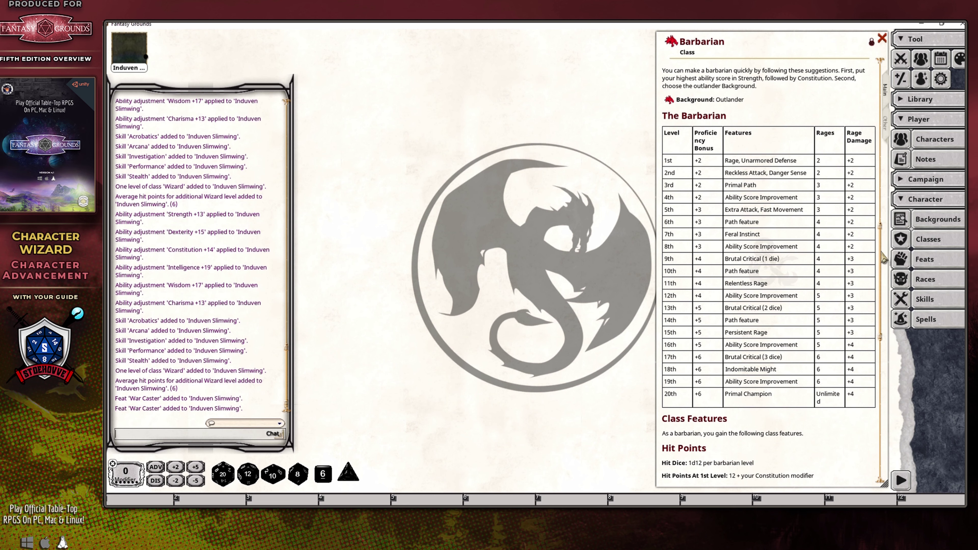
Open the Brutal Critical feature from the Barbarian's feature list, read its level-based description, and close it
scroll(884, 258, down, 10)
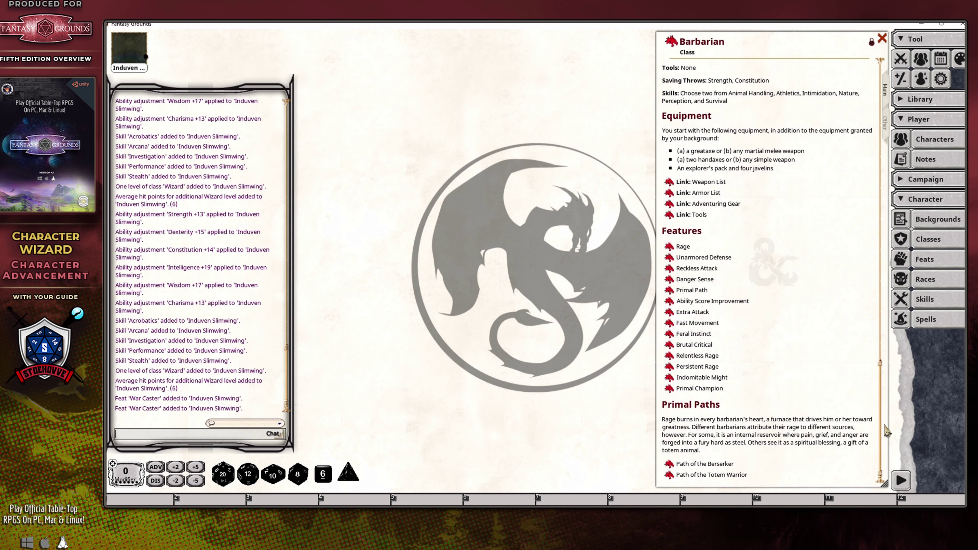
click(669, 345)
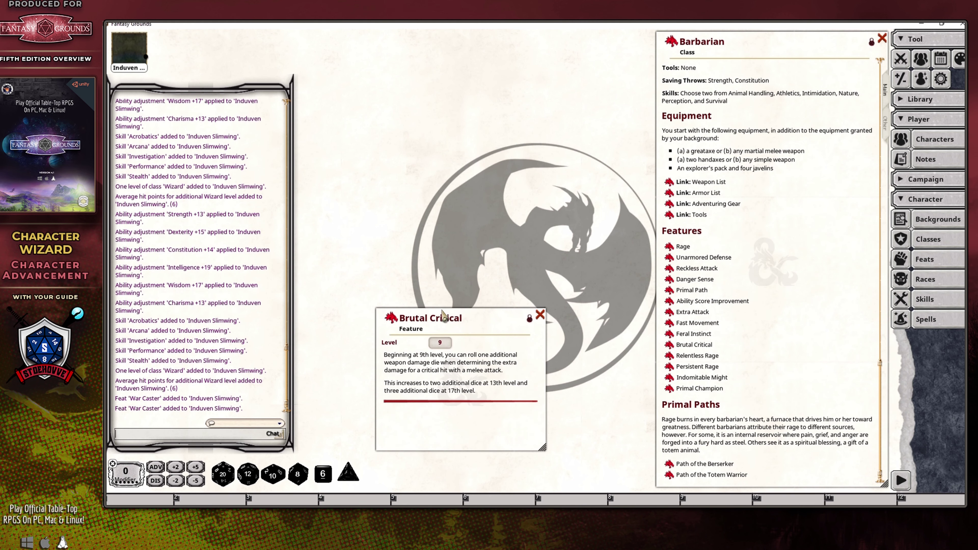
drag(443, 310, 402, 221)
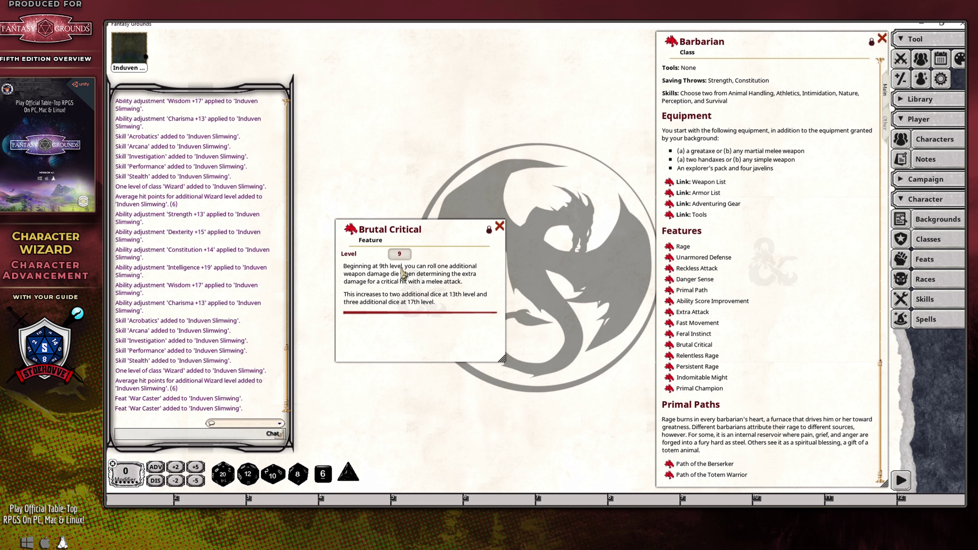
key(Escape)
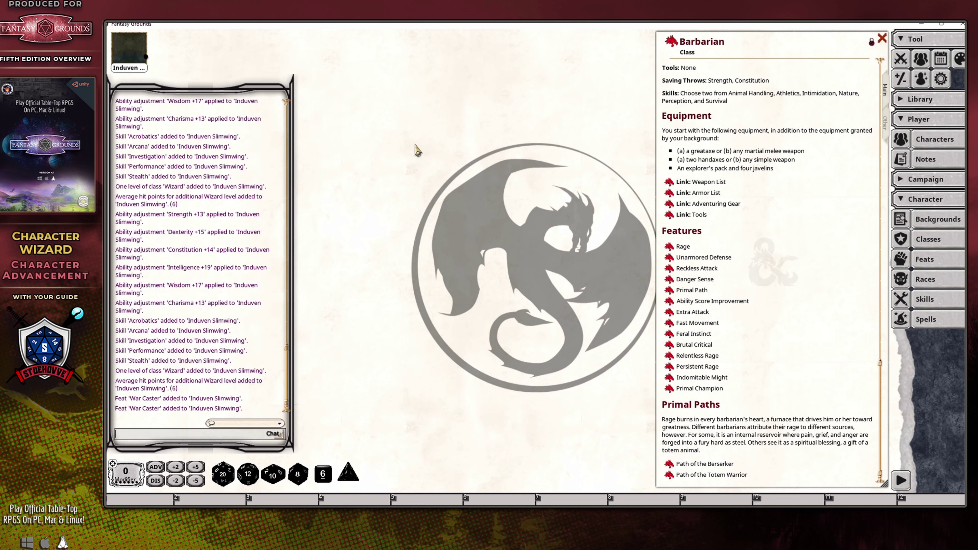